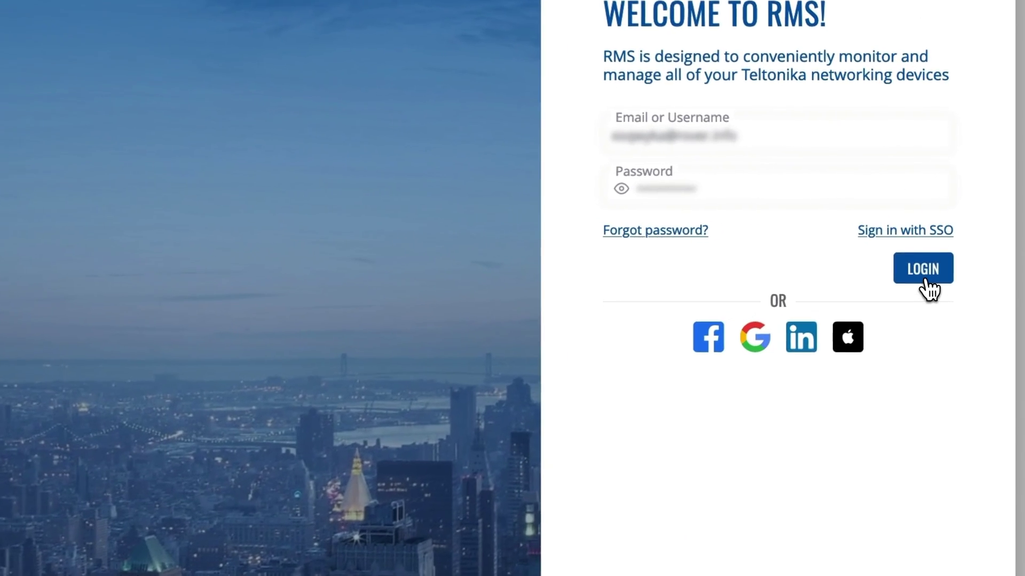
# Step: Sign in and set the Free Management pack on three devices, including RUTX50_OPM_01
pyautogui.click(913, 233)
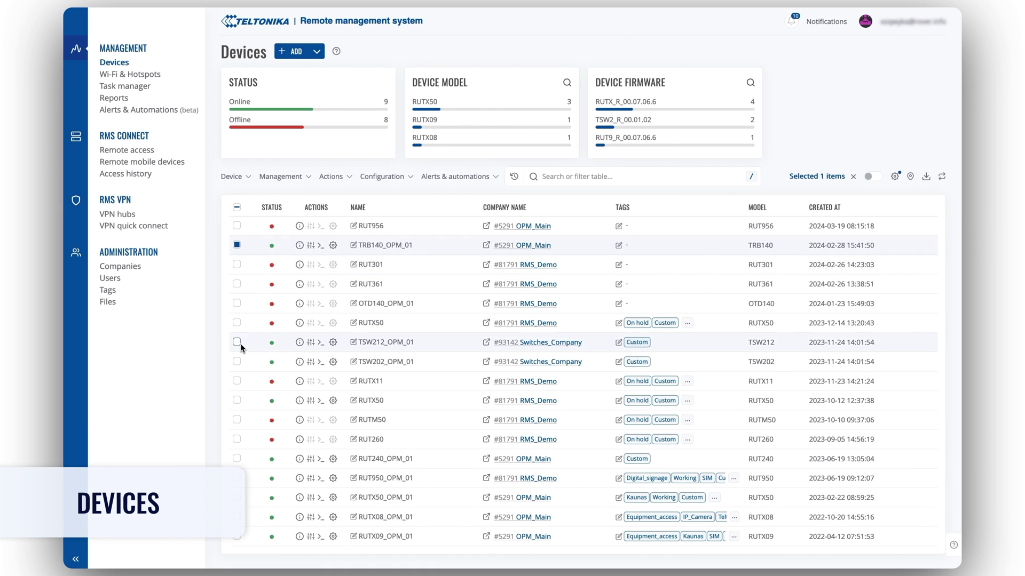
pyautogui.click(238, 498)
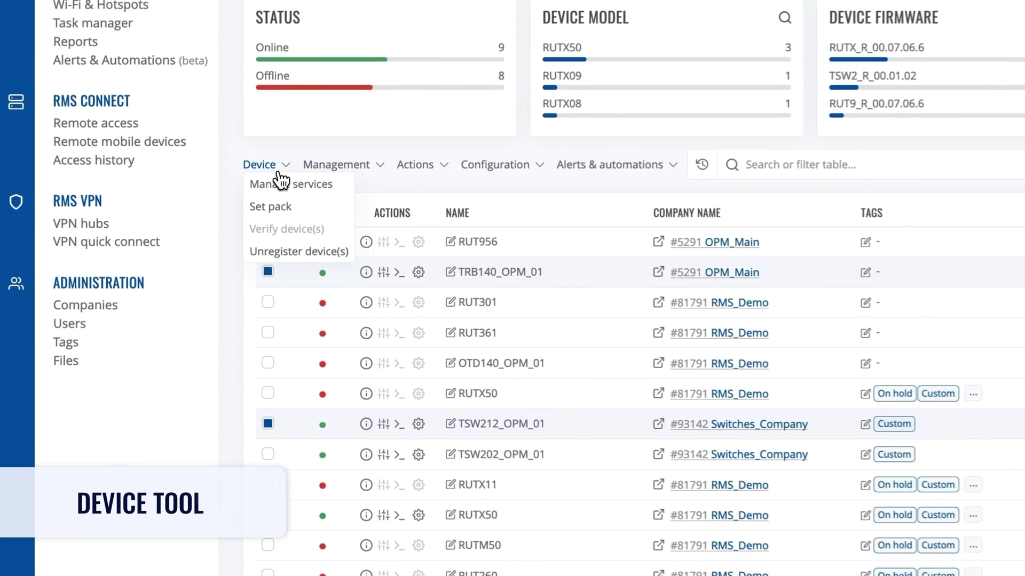
pyautogui.click(262, 205)
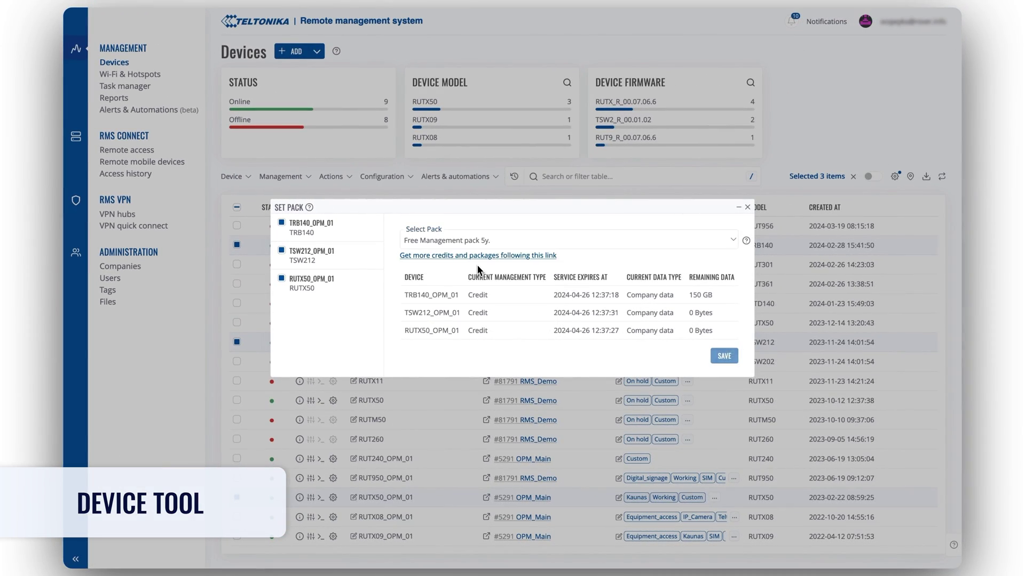
pyautogui.click(719, 369)
pyautogui.click(580, 326)
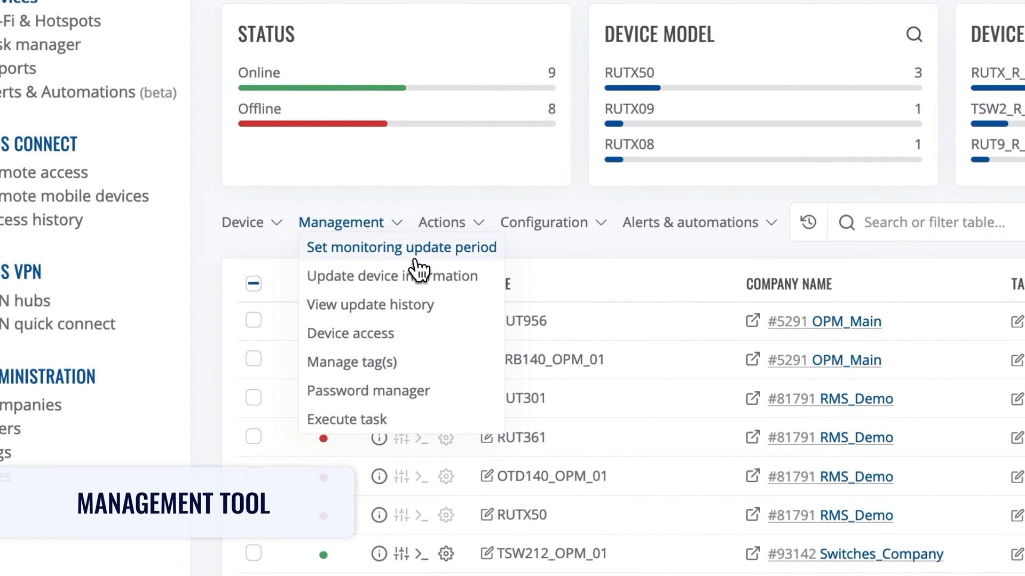
# Step: Review the Dynamic monitoring update interval, then start managing tags for the selected devices
pyautogui.click(414, 260)
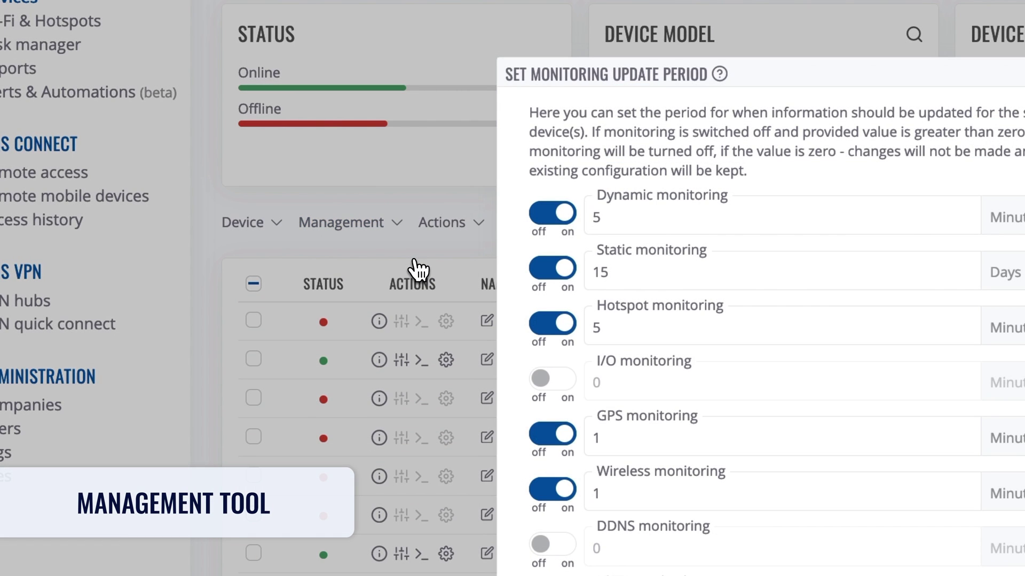
pyautogui.click(638, 222)
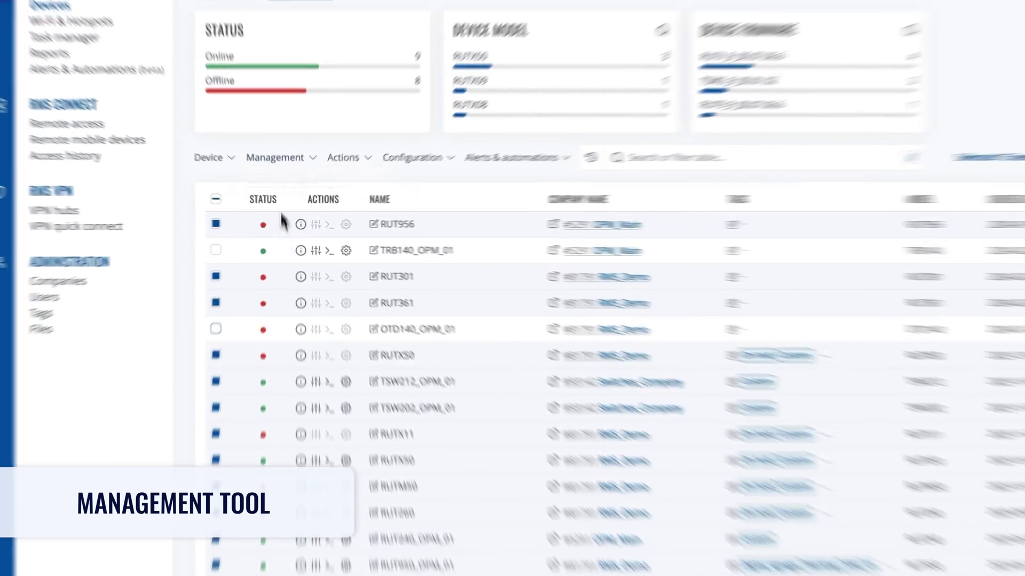
pyautogui.click(280, 175)
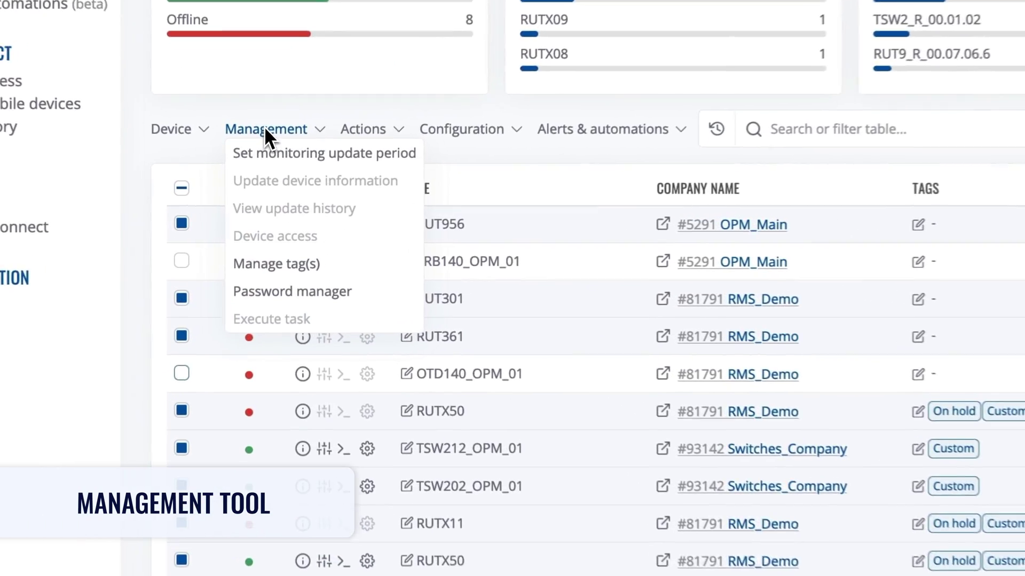
pyautogui.click(361, 276)
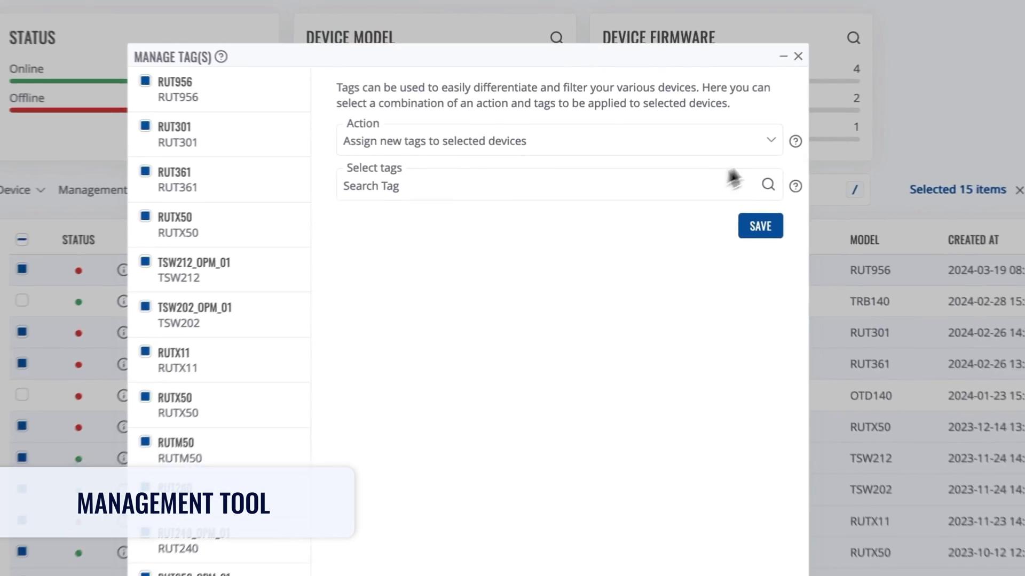
pyautogui.click(732, 174)
# Step: Assign the Ethernet tag found by searching 'Eth', then filter the list by Ethernet and On hold tags
pyautogui.press('Escape')
pyautogui.click(695, 195)
pyautogui.write('Eth')
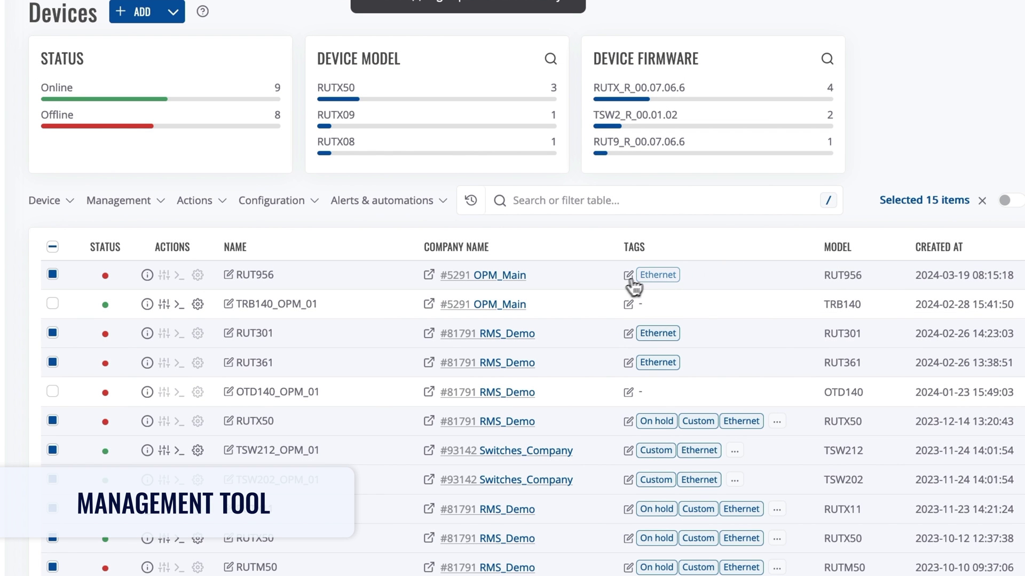
pyautogui.click(634, 283)
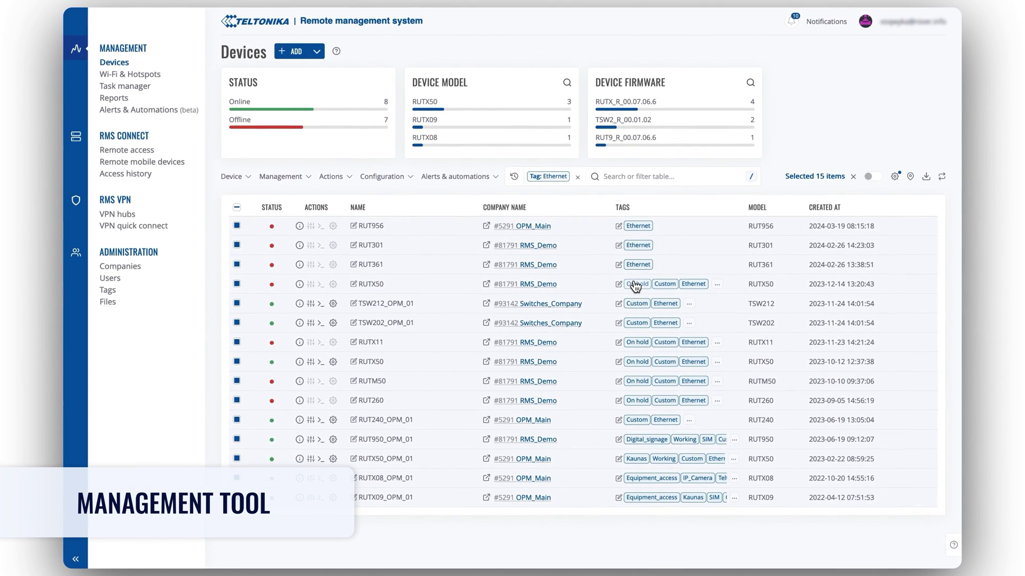
pyautogui.click(635, 285)
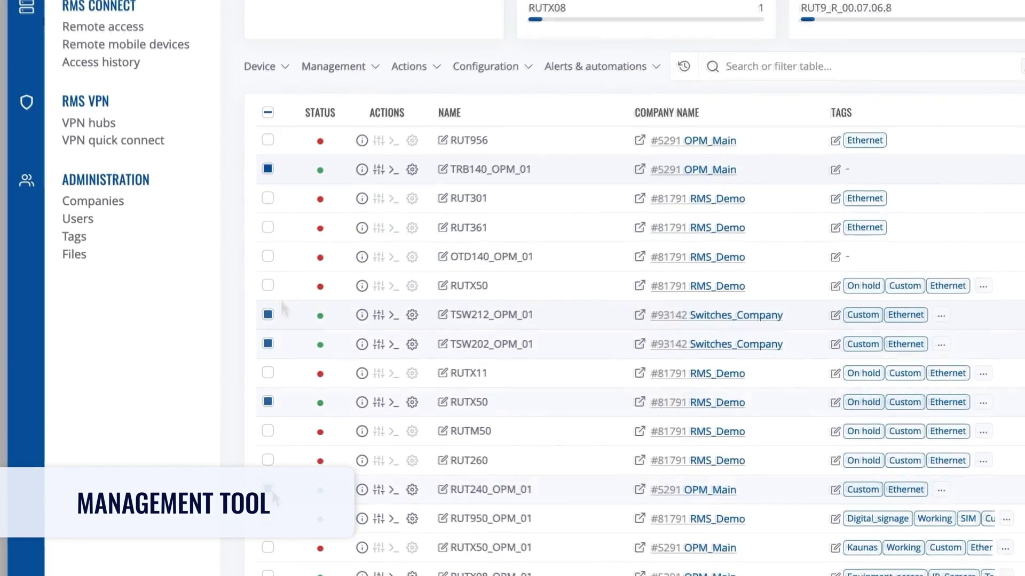
# Step: Generate random 32-character passwords for the selected devices and download the generated password CSV
pyautogui.click(334, 67)
pyautogui.click(354, 194)
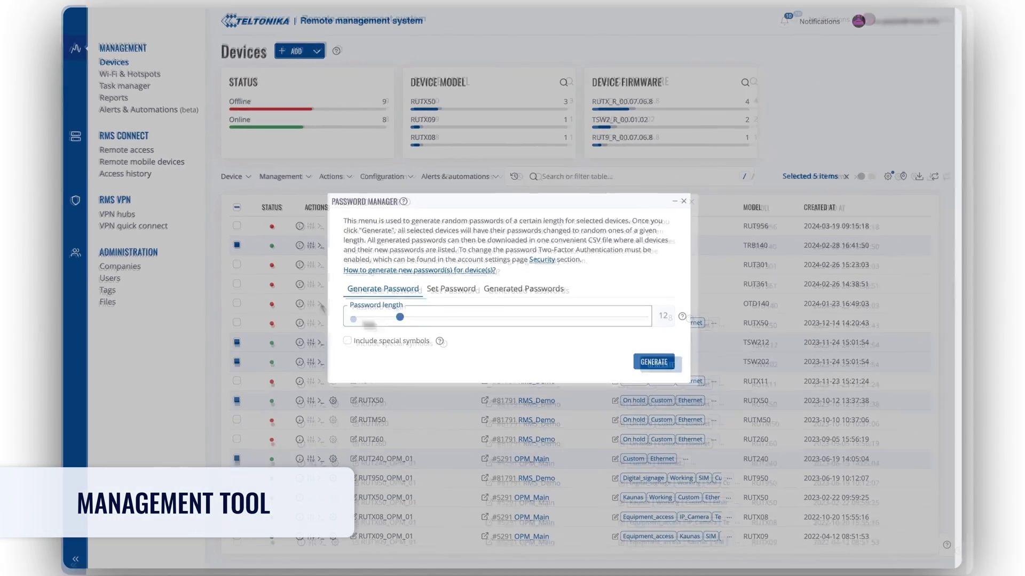
pyautogui.moveTo(373, 341); pyautogui.dragTo(839, 381)
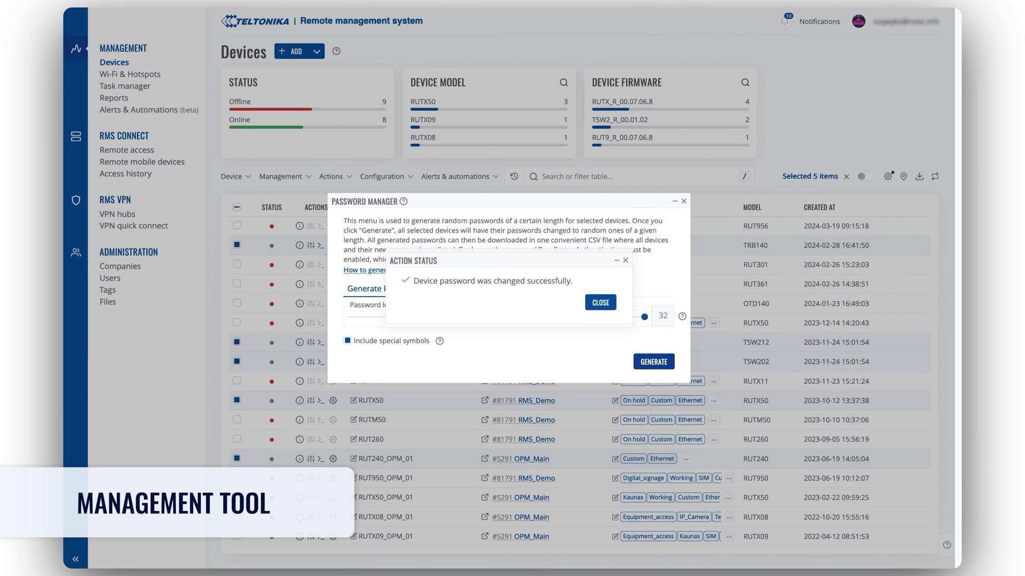
pyautogui.click(521, 291)
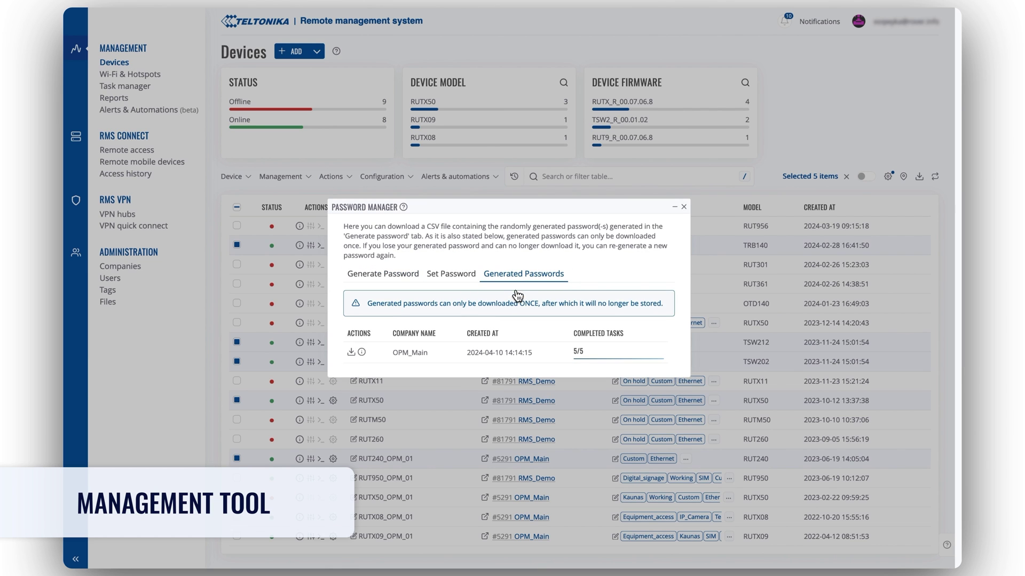
pyautogui.click(351, 353)
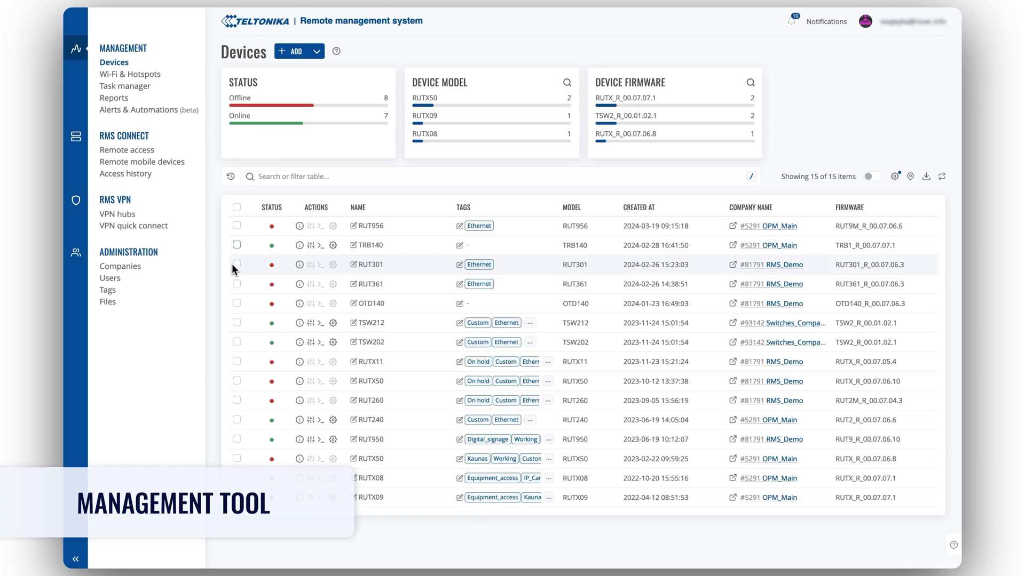
# Step: Select TRB140 and review the tasks it can execute
pyautogui.click(241, 248)
pyautogui.click(287, 172)
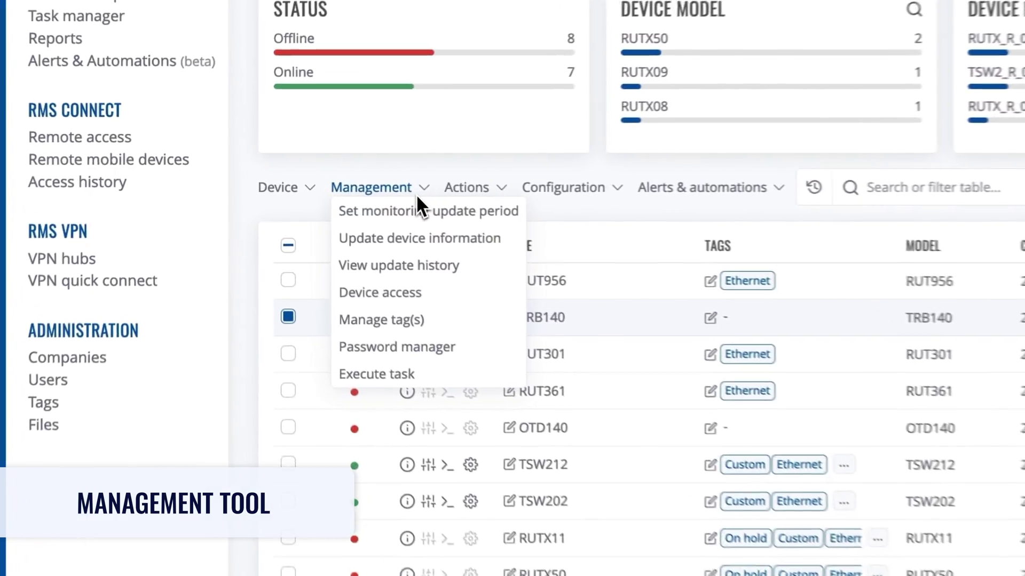
pyautogui.click(298, 291)
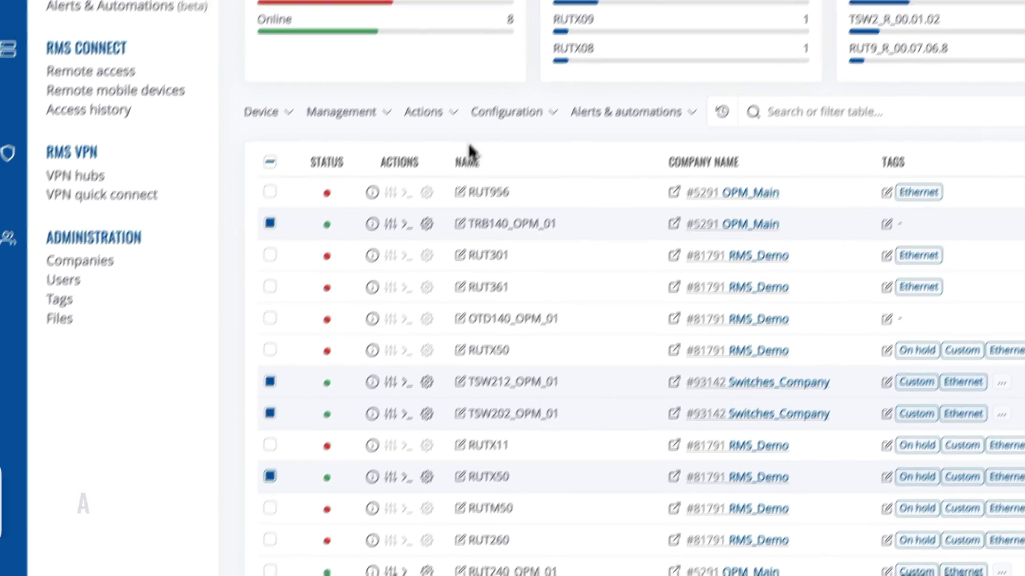
# Step: Start and confirm a firmware update for the selected devices
pyautogui.click(424, 110)
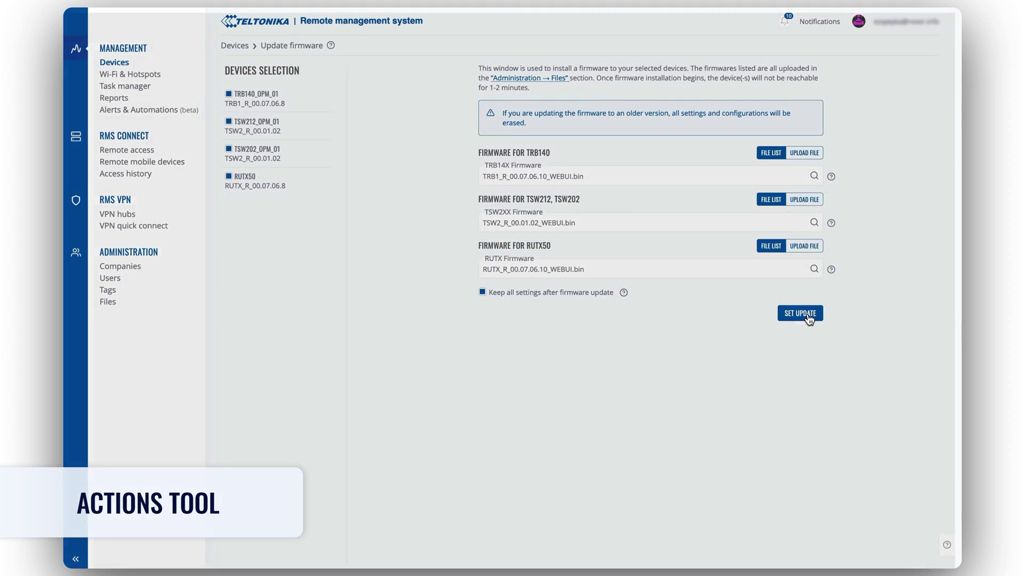
pyautogui.click(796, 313)
pyautogui.click(633, 419)
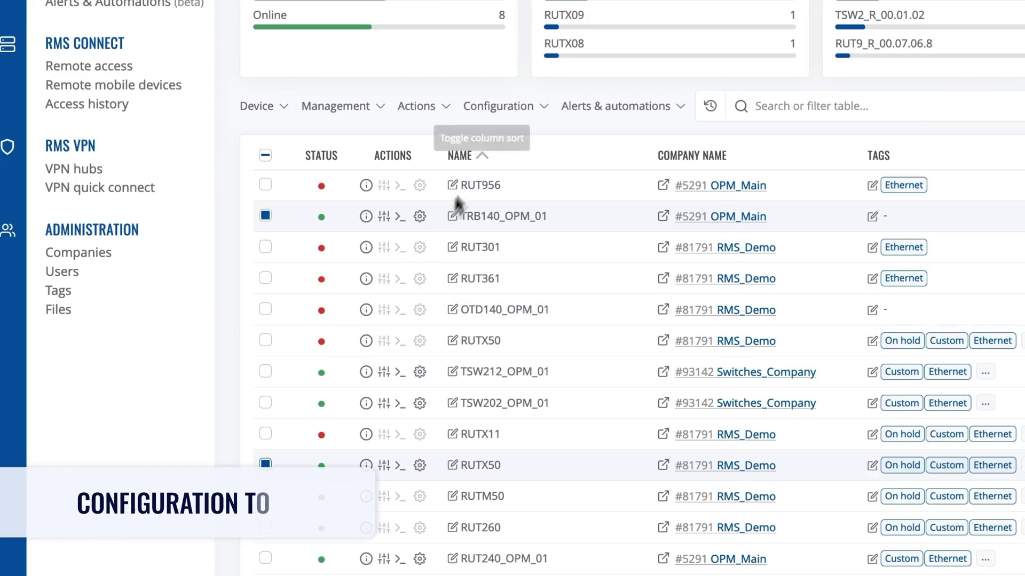
# Step: Pull TRB140_OPM_01's lan interface configuration as pending changes, dropping Bridge interfaces and other unneeded changes
pyautogui.click(502, 108)
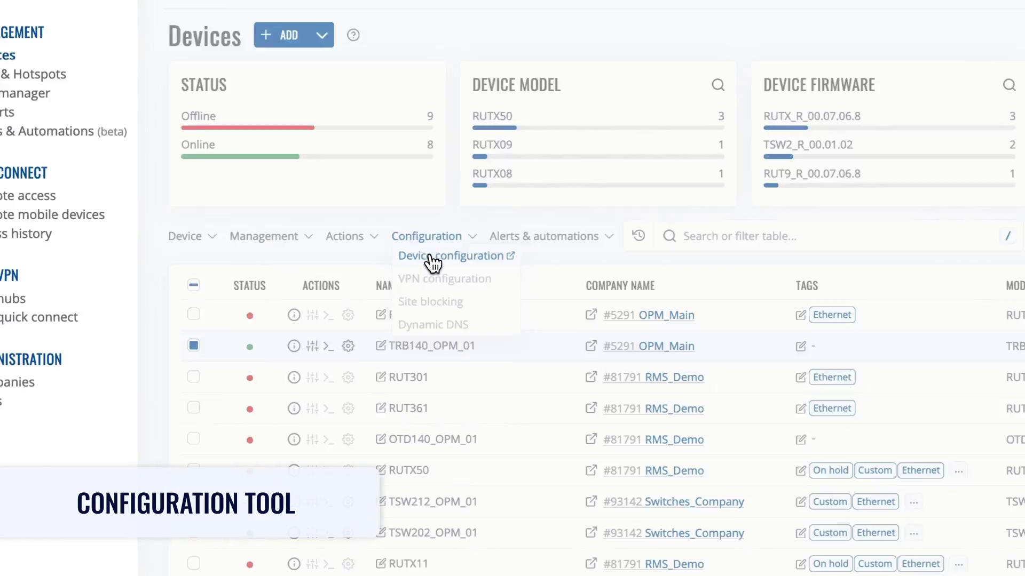
pyautogui.click(431, 263)
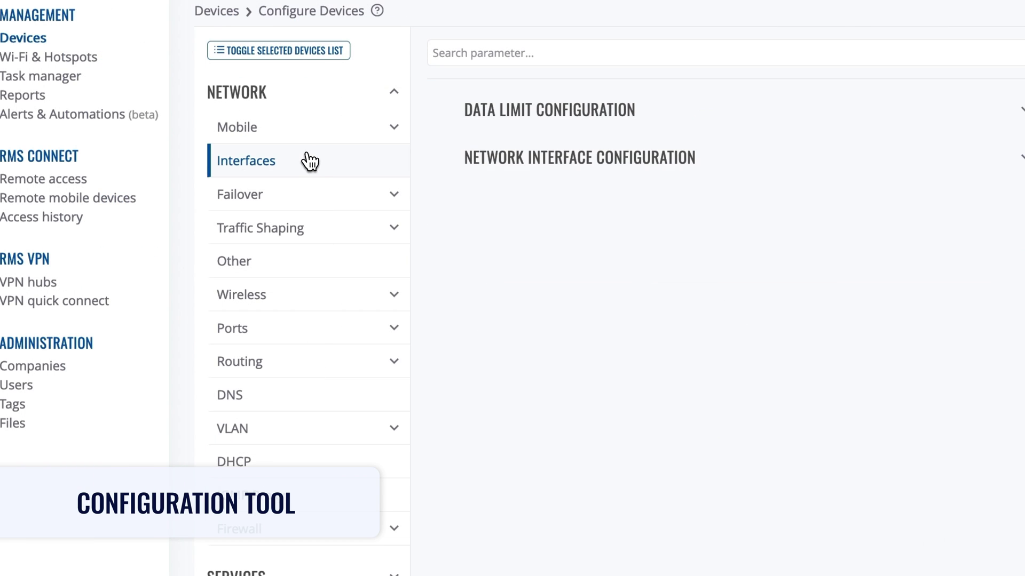
pyautogui.click(522, 169)
pyautogui.click(520, 261)
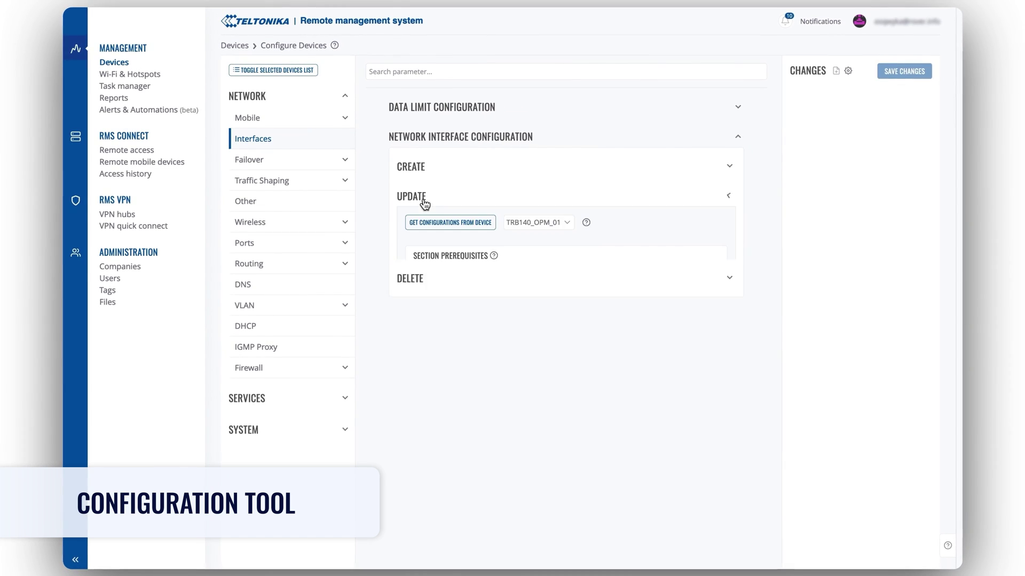
pyautogui.click(454, 223)
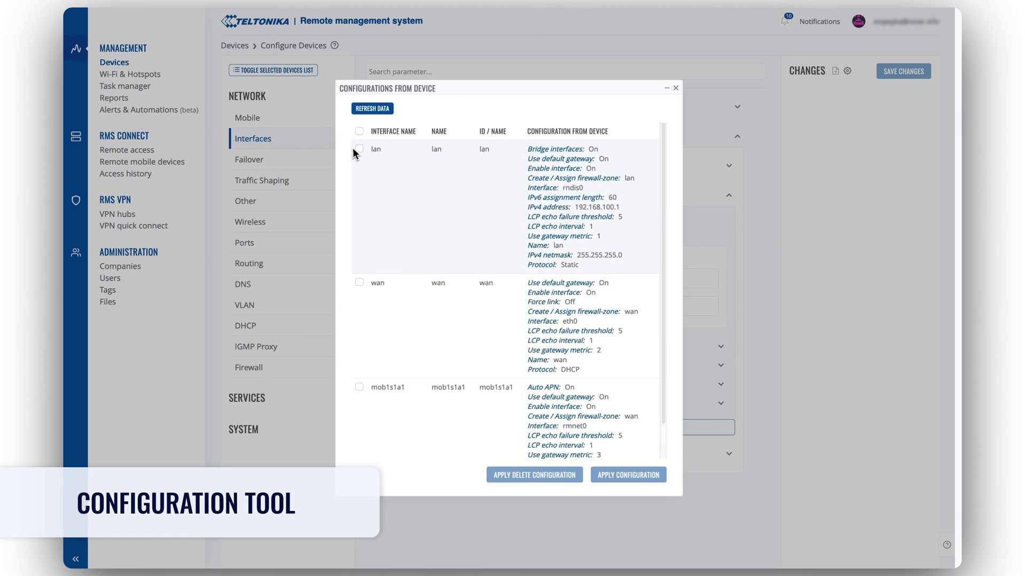
pyautogui.click(359, 148)
pyautogui.click(646, 476)
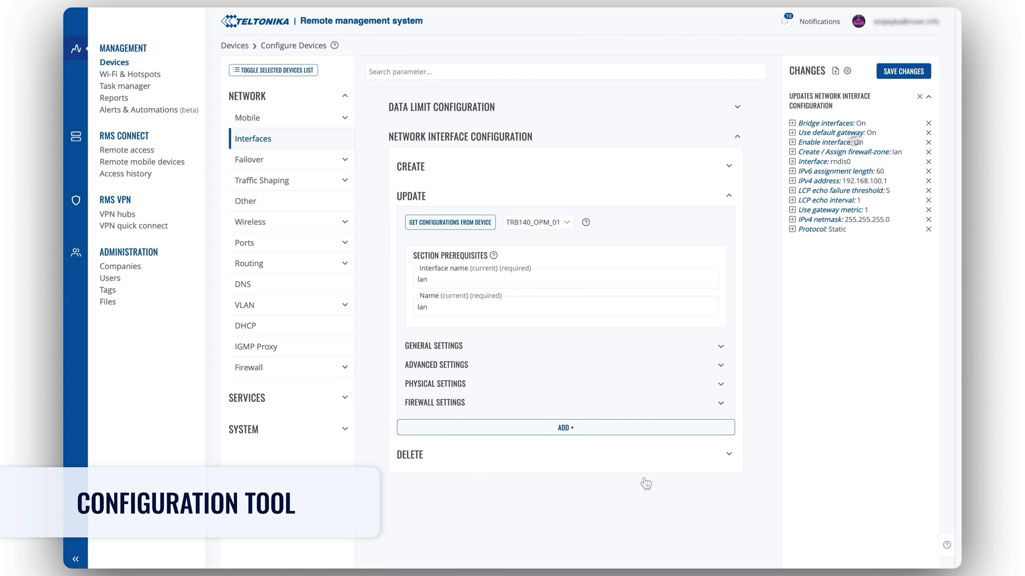
pyautogui.click(948, 214)
pyautogui.click(948, 213)
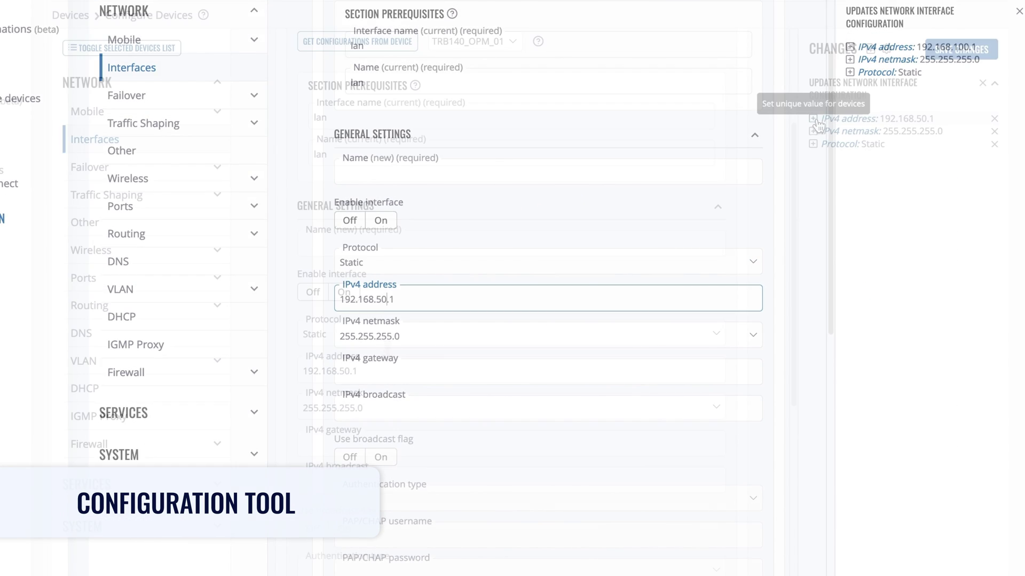
# Step: Give TRB140_OPM_01 and the second device their own unique IPv4 addresses
pyautogui.click(822, 126)
pyautogui.click(354, 277)
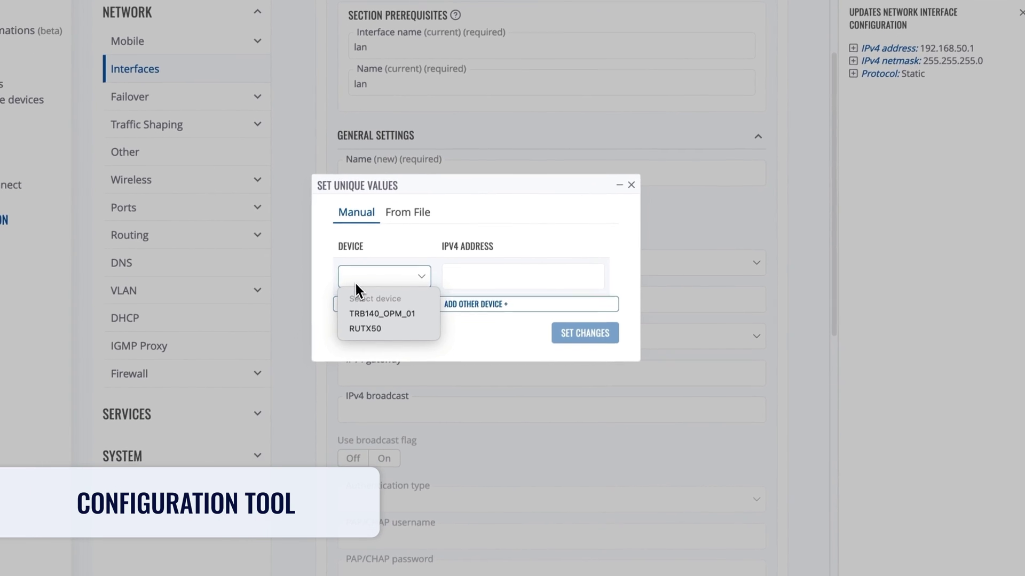
pyautogui.click(382, 314)
pyautogui.click(445, 306)
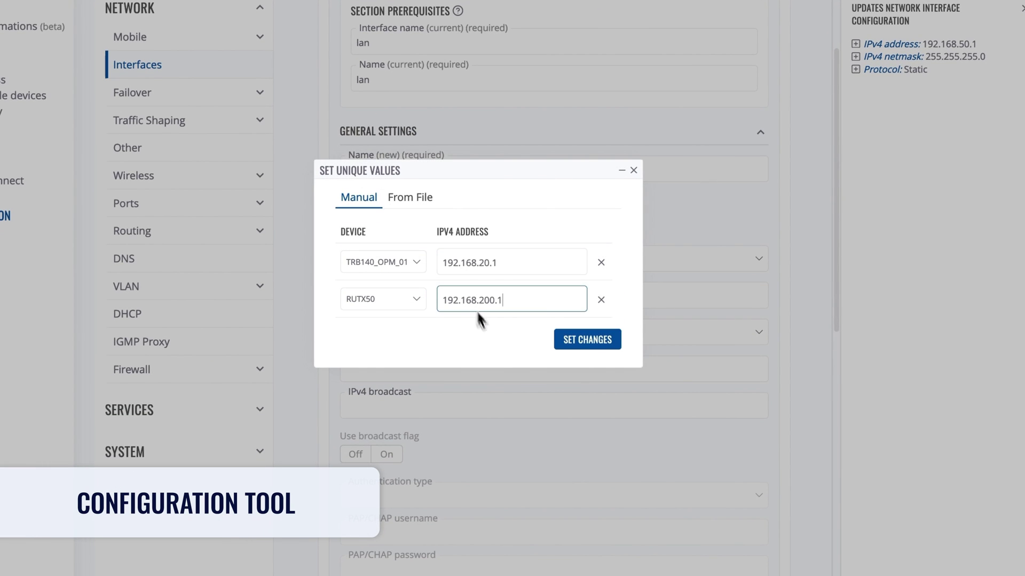
pyautogui.click(584, 346)
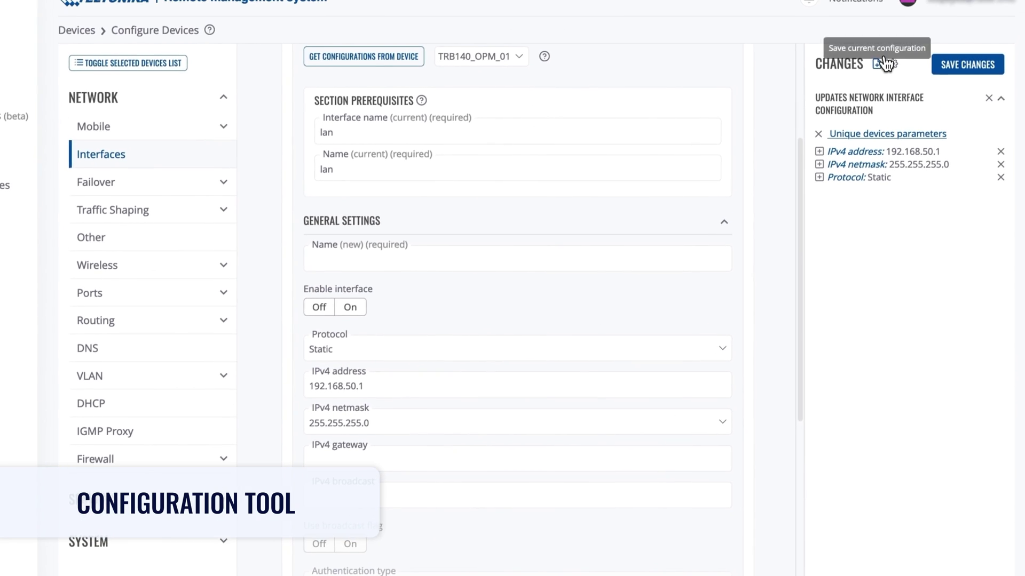
# Step: Save the configuration as template 'lan' and push the changes to both devices
pyautogui.click(874, 71)
pyautogui.click(413, 385)
pyautogui.hotkey('ctrl', 'a')
pyautogui.write('lan')
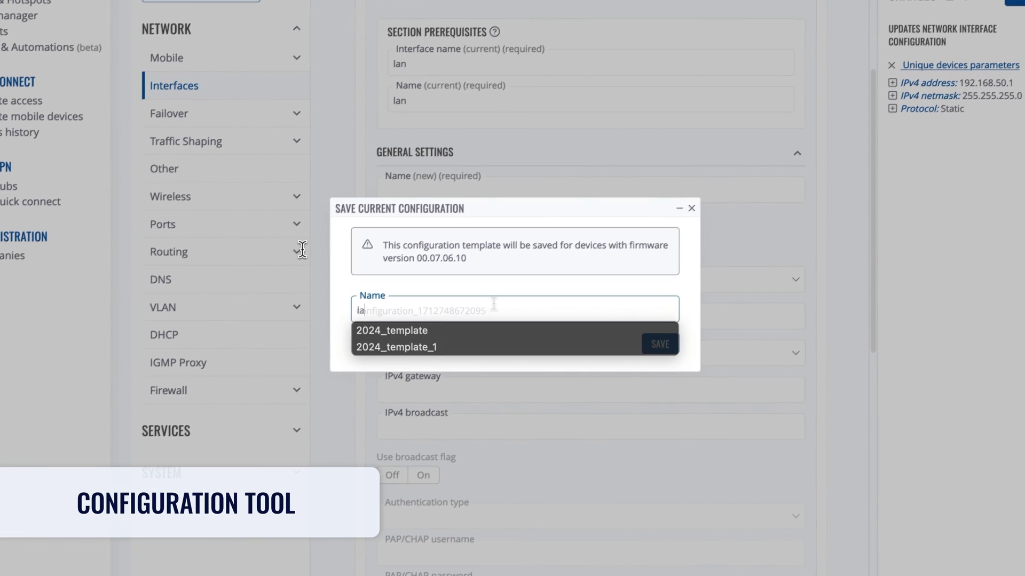
pyautogui.click(661, 344)
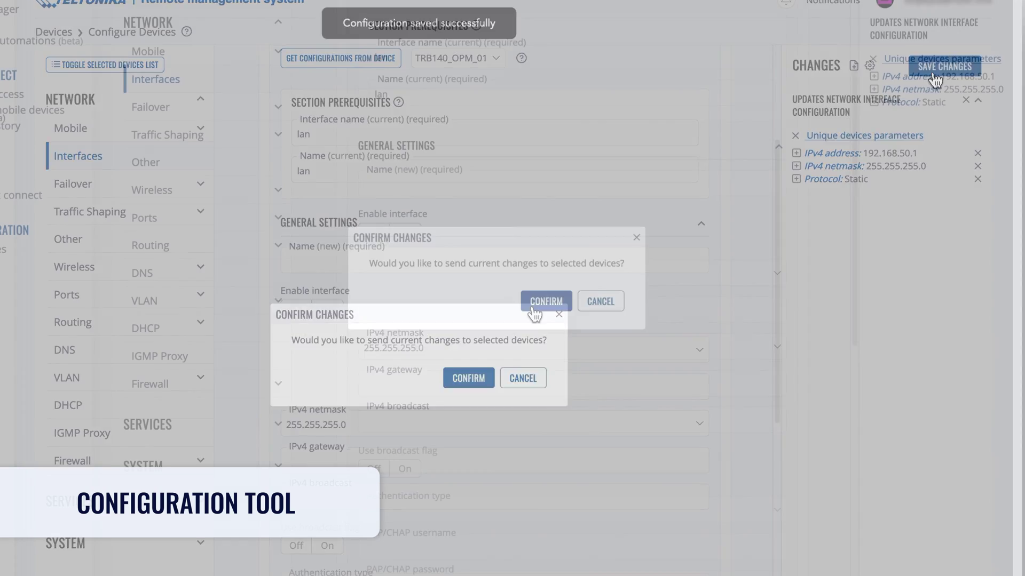
pyautogui.click(534, 309)
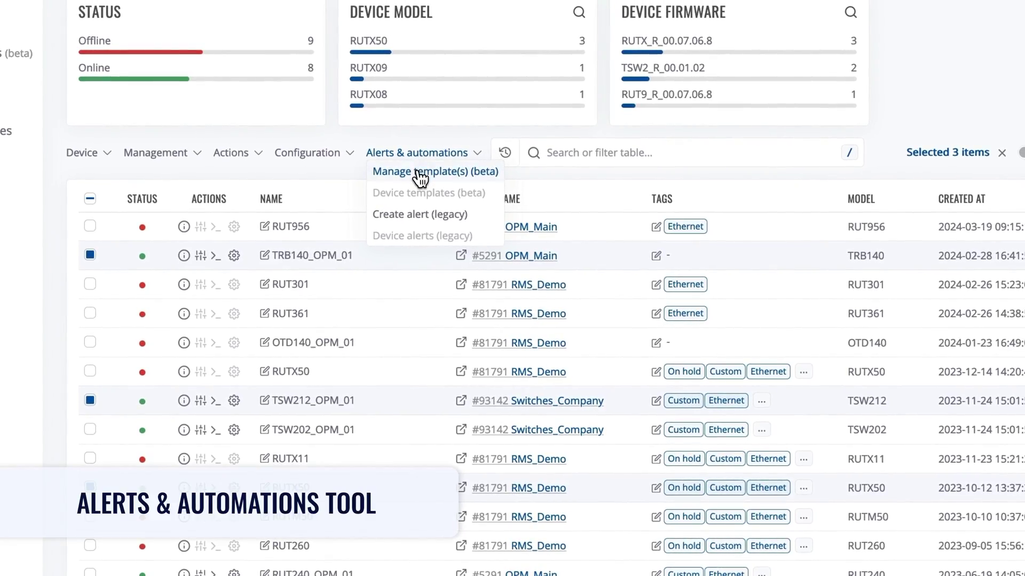
# Step: Assign the High daily data usage automation template to TRB140_OPM_01, TSW212_OPM_01 and RUTX50
pyautogui.click(417, 172)
pyautogui.click(492, 294)
pyautogui.click(488, 291)
pyautogui.click(480, 337)
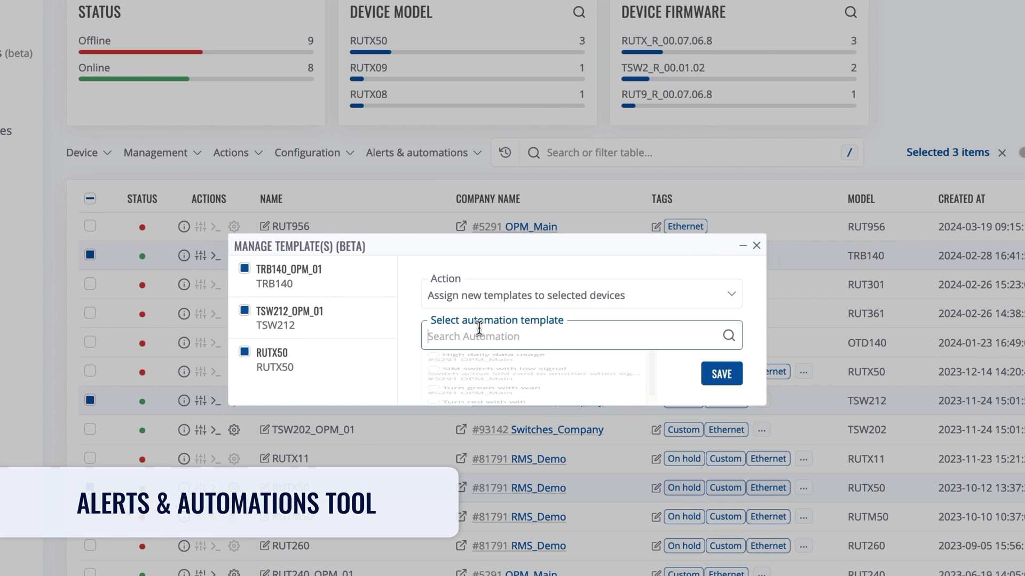
pyautogui.click(480, 370)
pyautogui.click(721, 376)
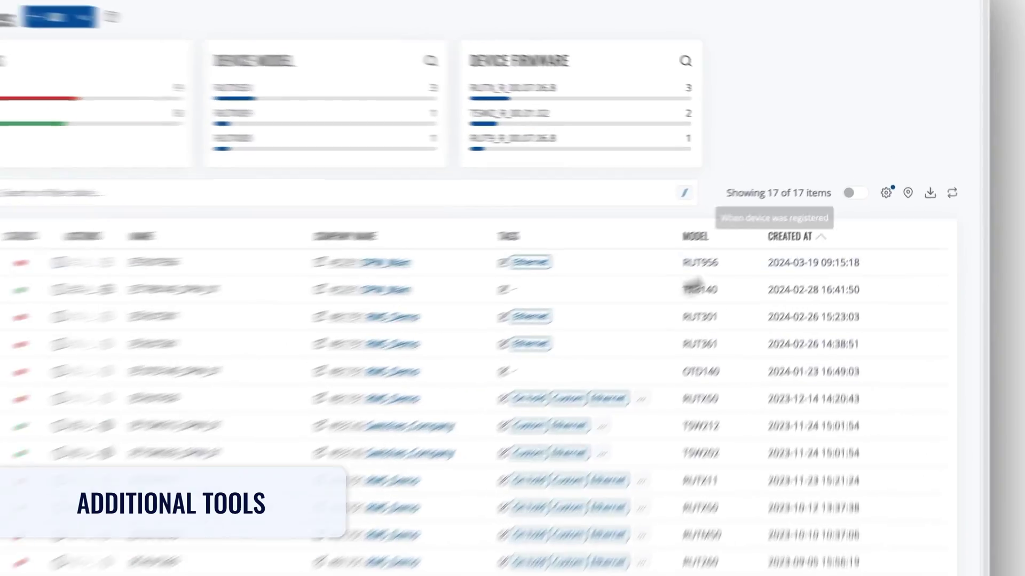
# Step: Create a Custom table preset with a Firmware column and apply it to the device table
pyautogui.click(886, 192)
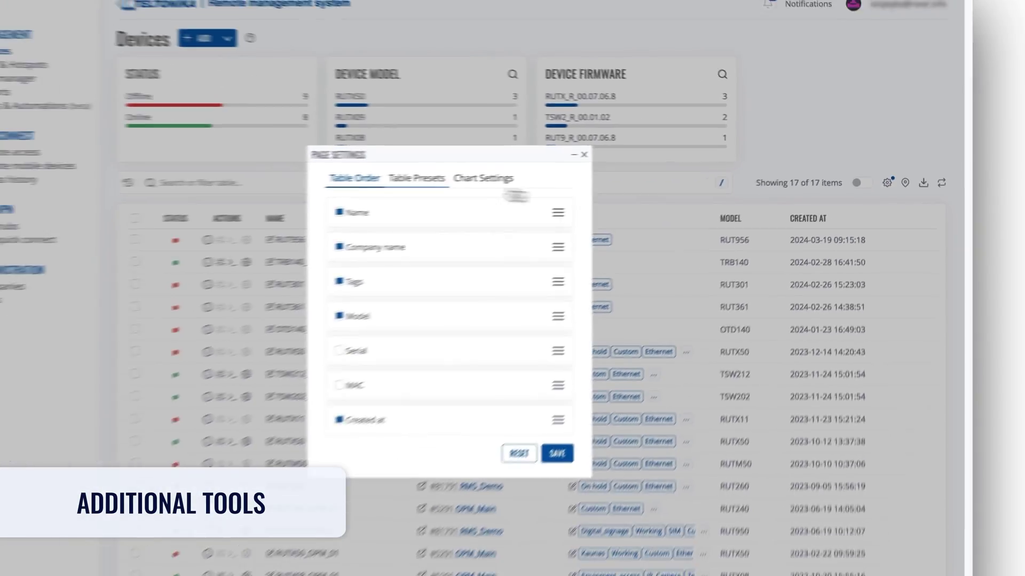
pyautogui.click(532, 108)
pyautogui.click(475, 109)
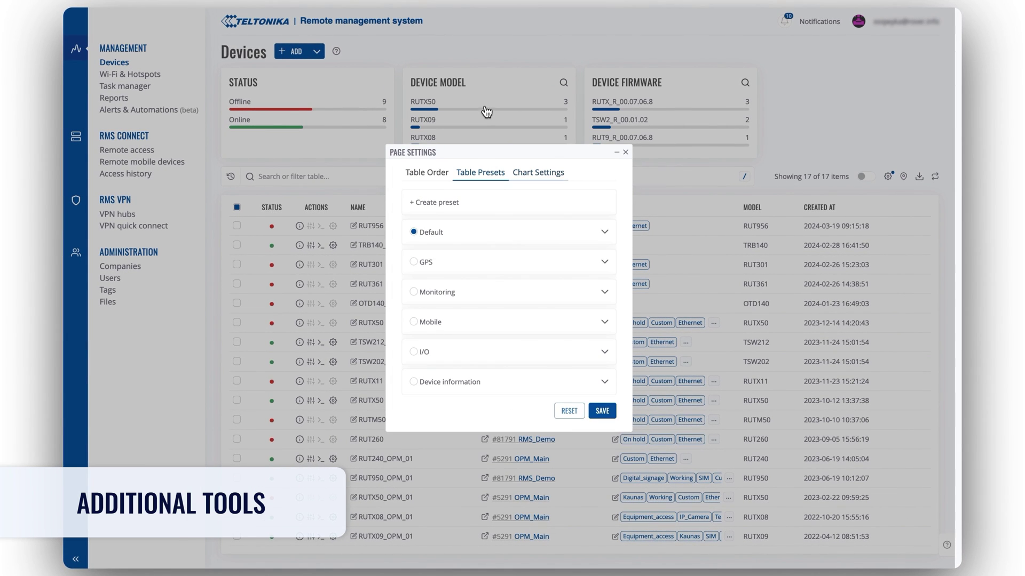
pyautogui.click(465, 206)
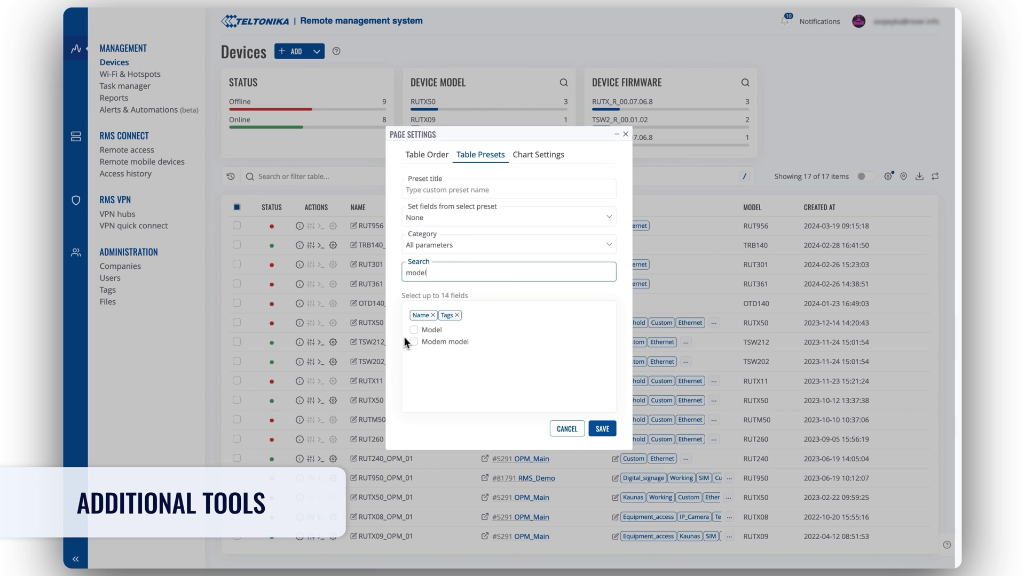
pyautogui.click(602, 430)
pyautogui.click(414, 397)
pyautogui.click(602, 425)
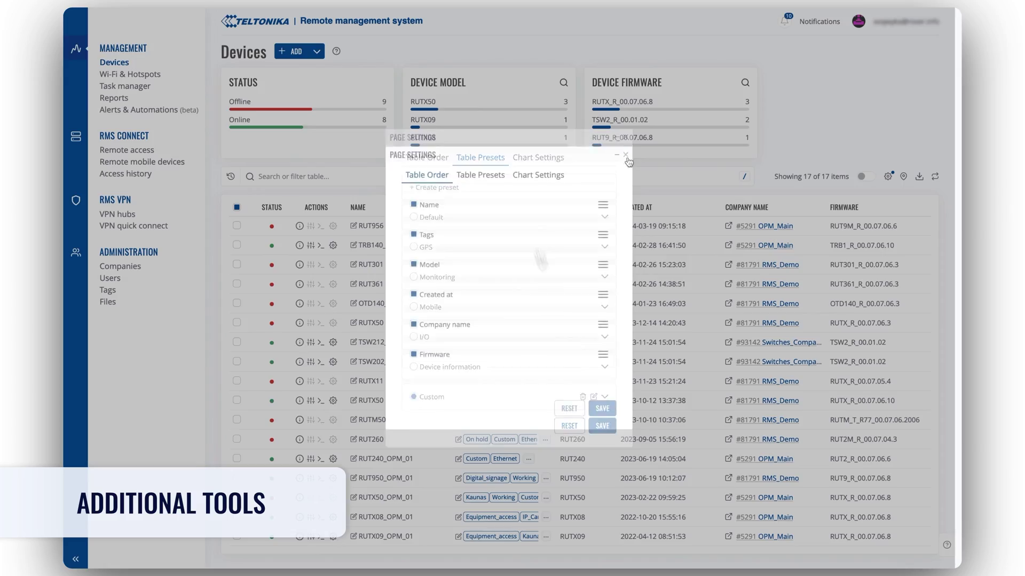
pyautogui.click(626, 156)
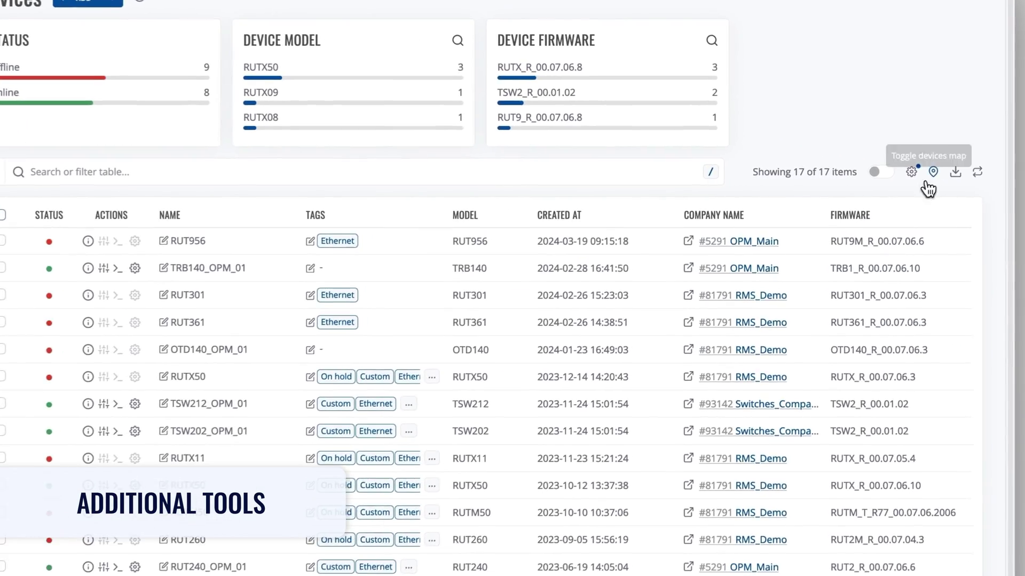
# Step: Explore the device map, viewing OTD140_OPM_01 and the 6-device cluster, then zoom out to Kaunas
pyautogui.click(903, 178)
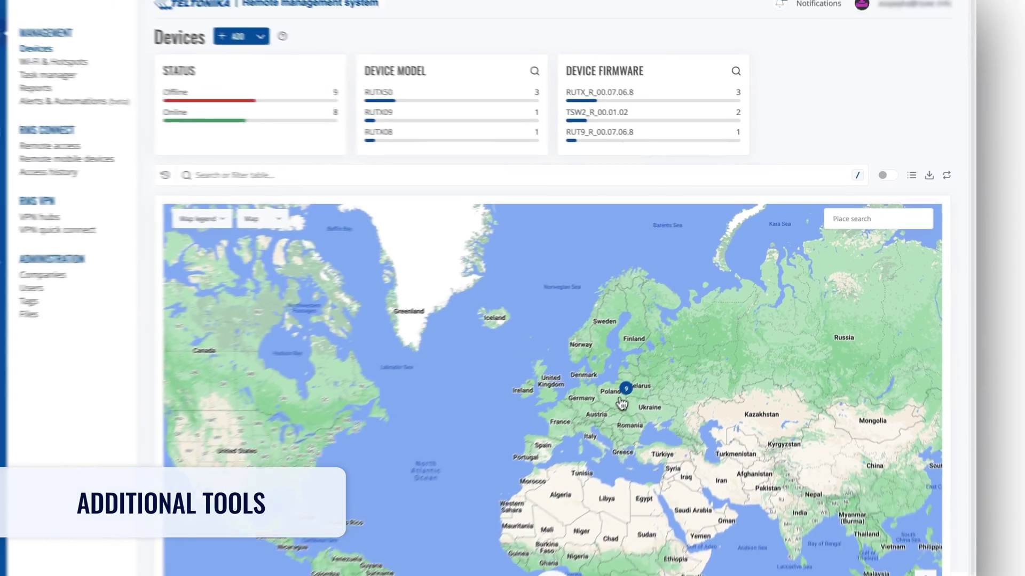
pyautogui.click(569, 445)
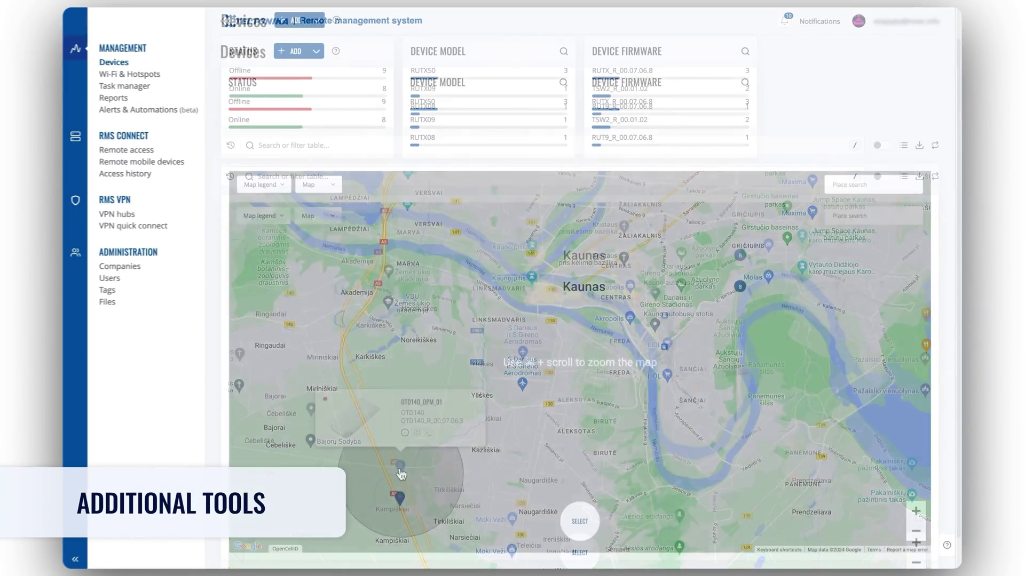
pyautogui.click(400, 466)
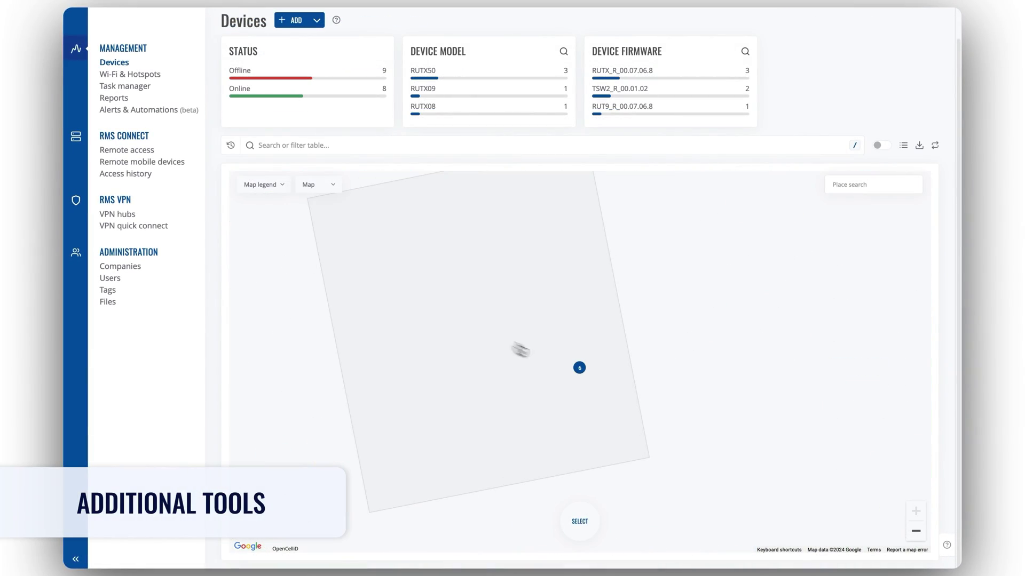
pyautogui.click(580, 368)
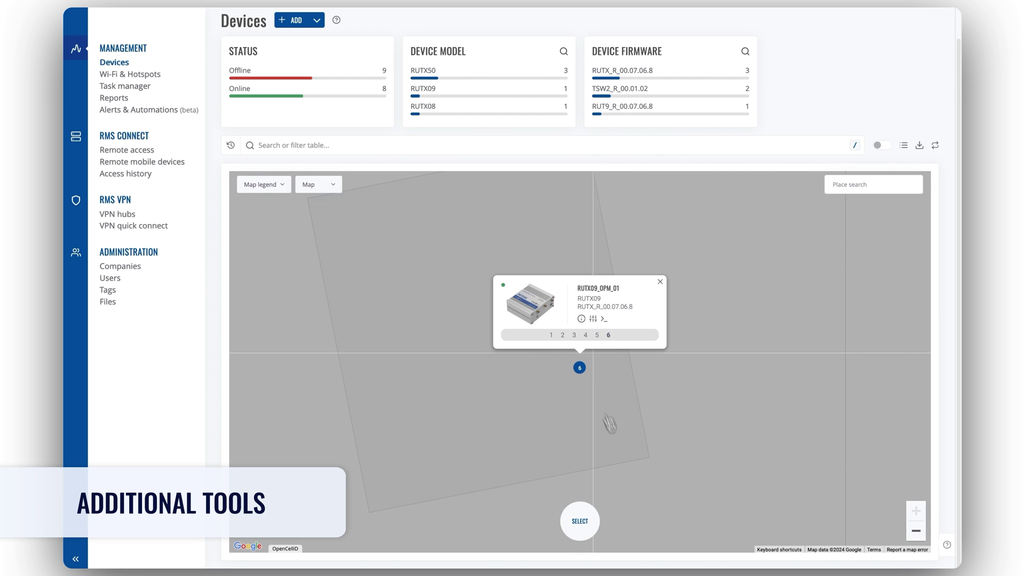
pyautogui.click(916, 531)
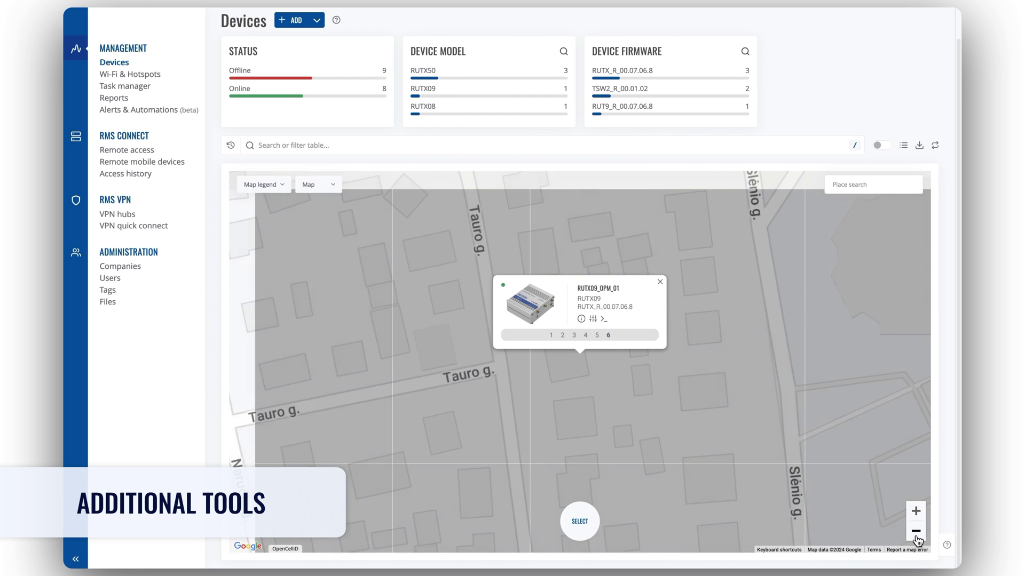
pyautogui.click(916, 531)
pyautogui.click(916, 531)
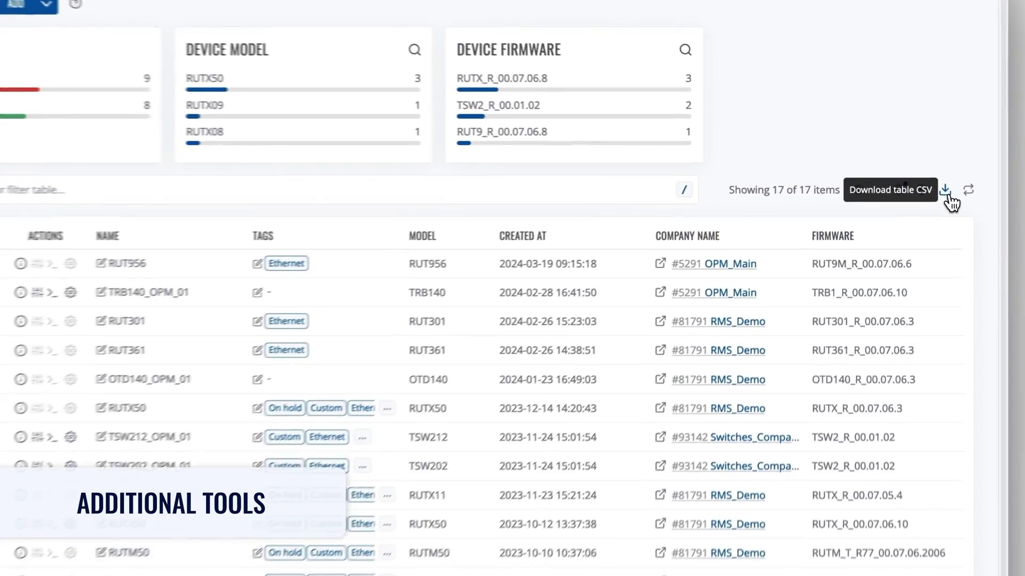
# Step: Download the device table as CSV and reload the device data
pyautogui.click(920, 178)
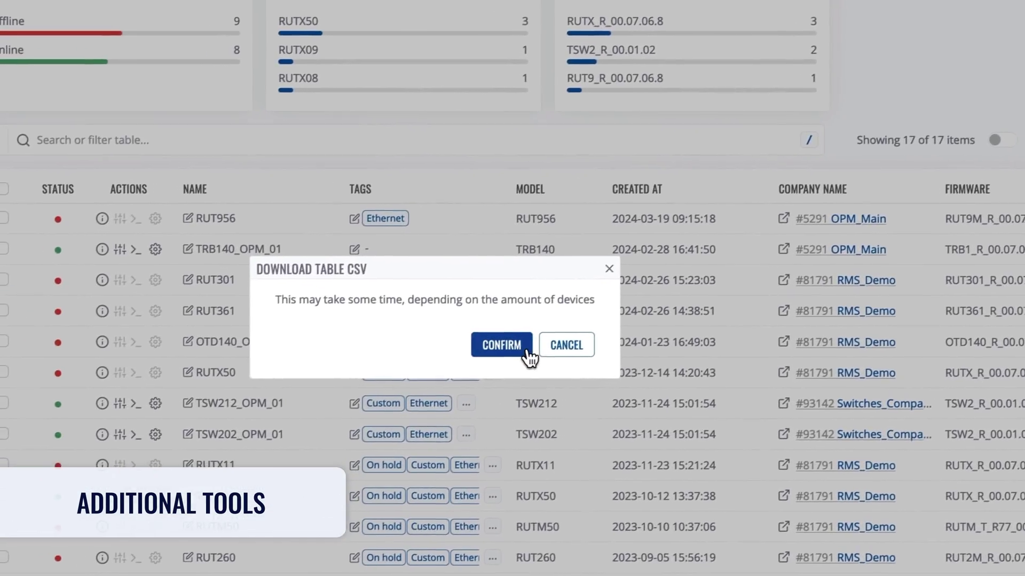
pyautogui.click(454, 378)
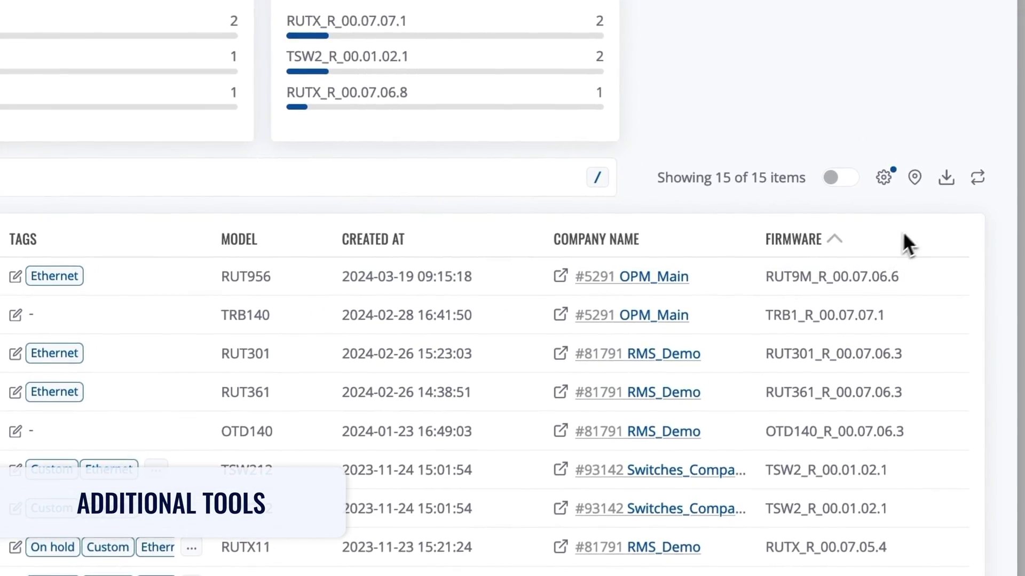
pyautogui.click(986, 184)
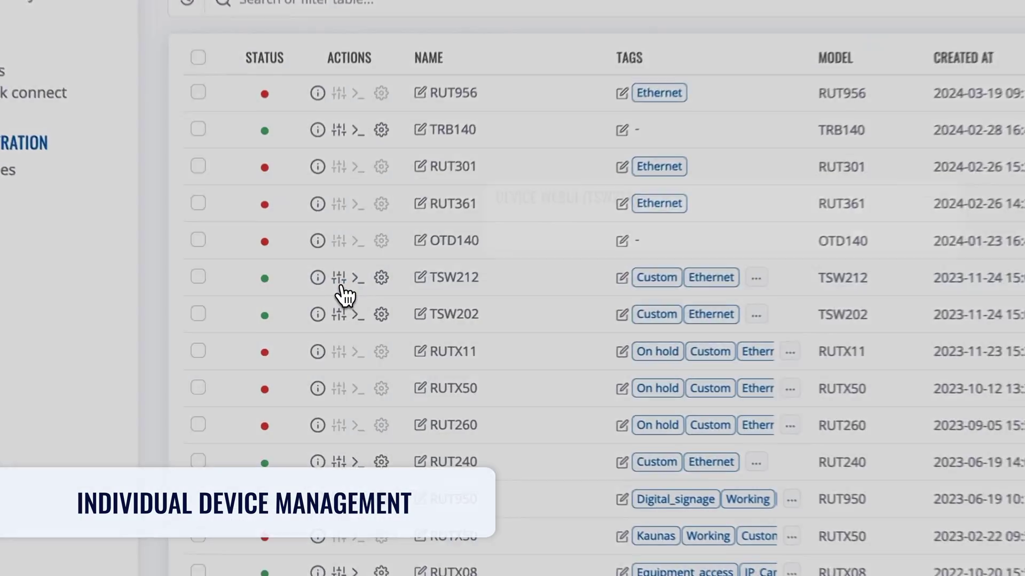
# Step: Check TSW212's remote WebUI and CLI access dialogs, then open its configuration settings
pyautogui.click(342, 275)
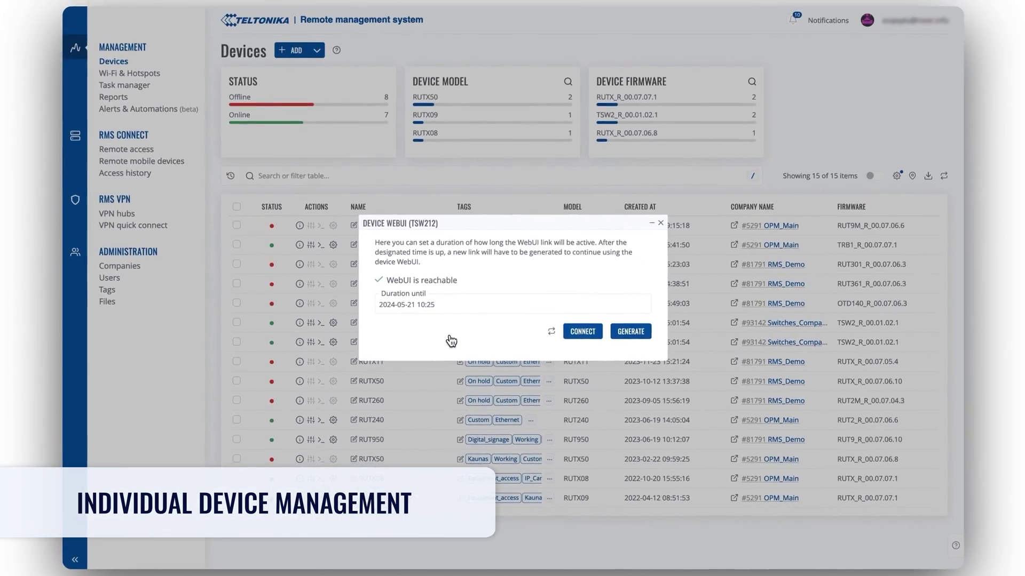
pyautogui.click(320, 324)
pyautogui.click(321, 323)
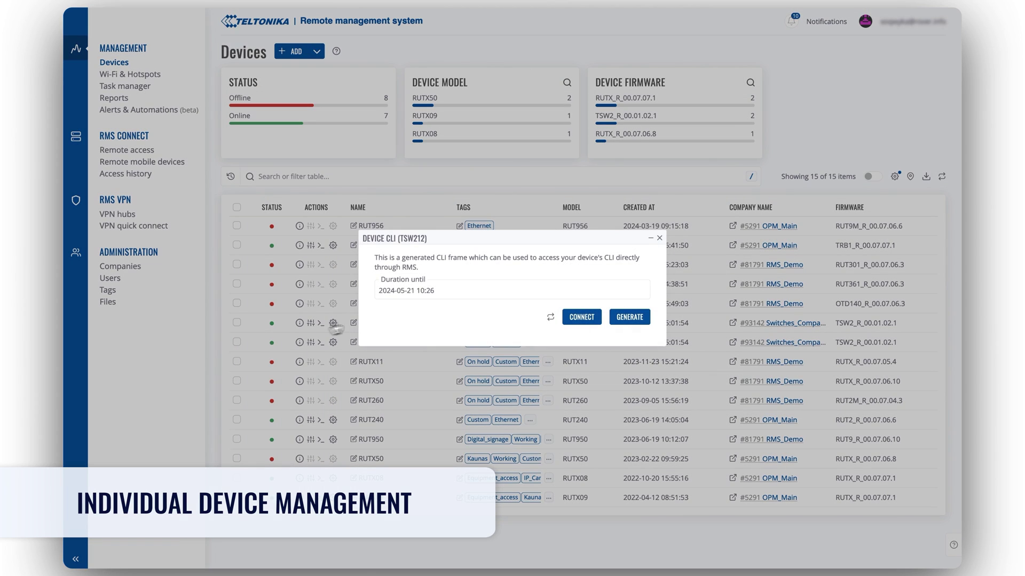
pyautogui.click(660, 238)
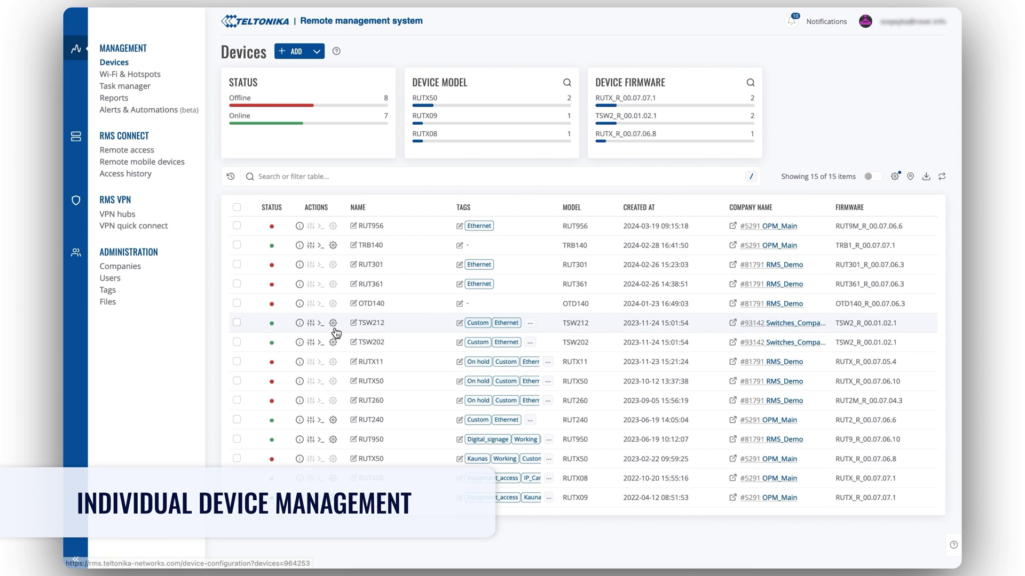
pyautogui.click(334, 326)
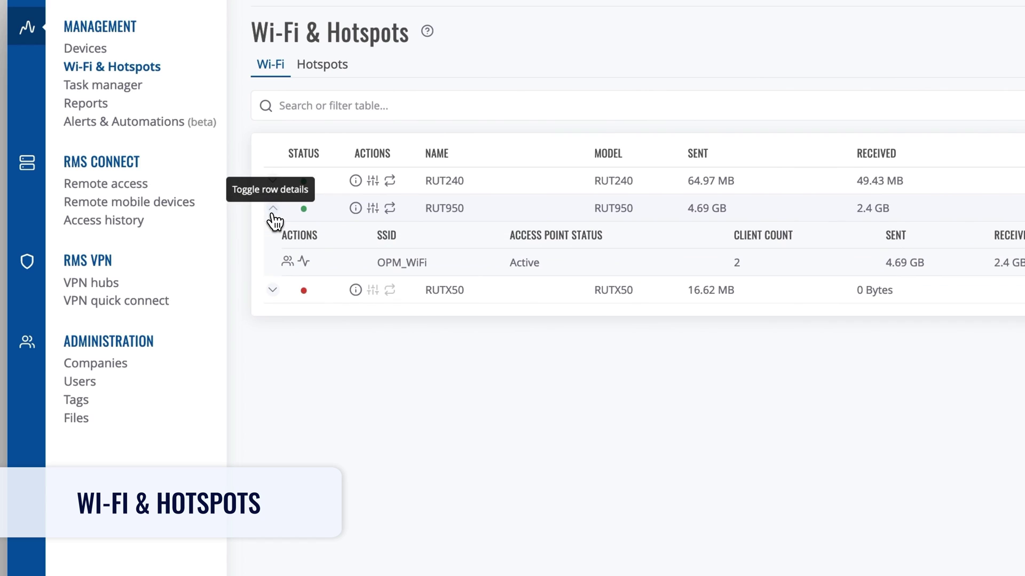
# Step: See OPM_WiFi's connected users, then expand RUT240's RUT240_CECA entry in the Hotspots list
pyautogui.click(287, 261)
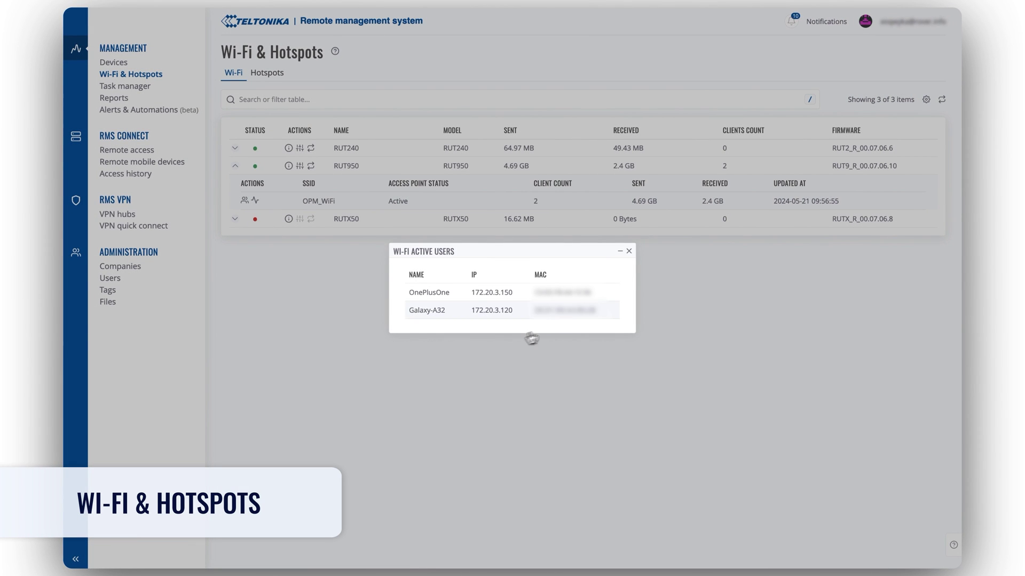
pyautogui.click(628, 251)
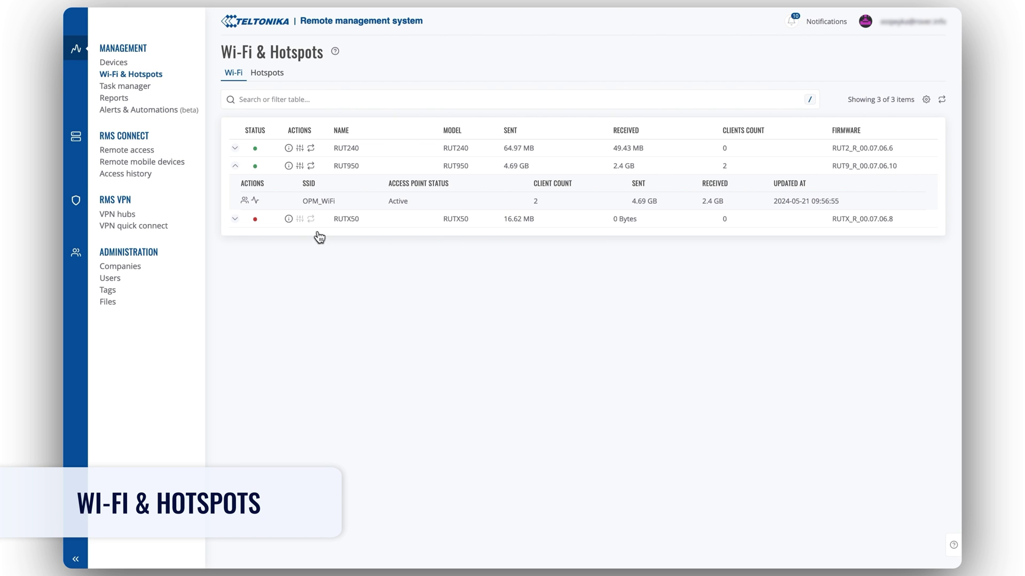
pyautogui.click(264, 75)
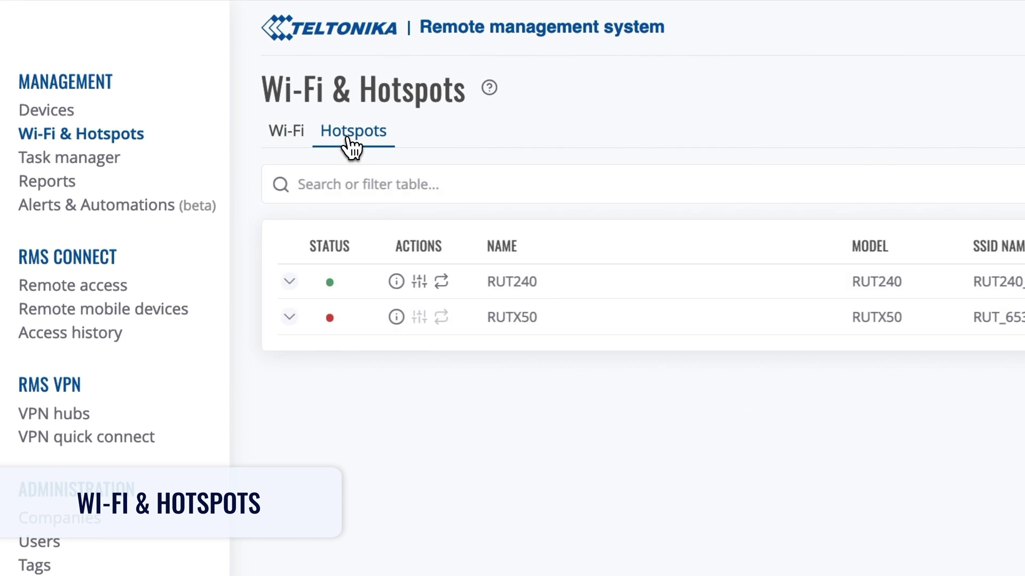
pyautogui.click(289, 283)
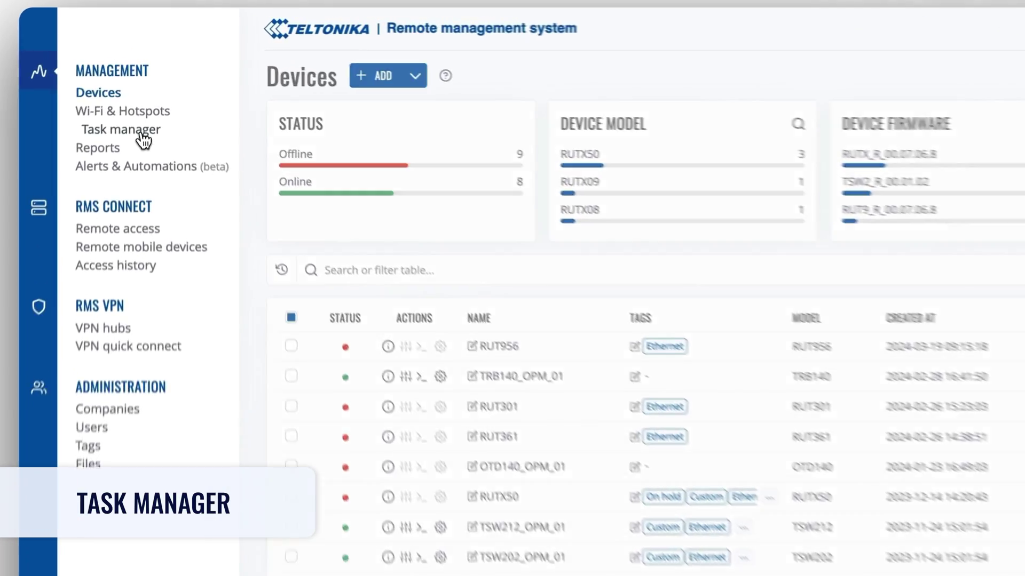
# Step: Review the Download file and Remove file tasks in the List of connected devices task group
pyautogui.click(142, 86)
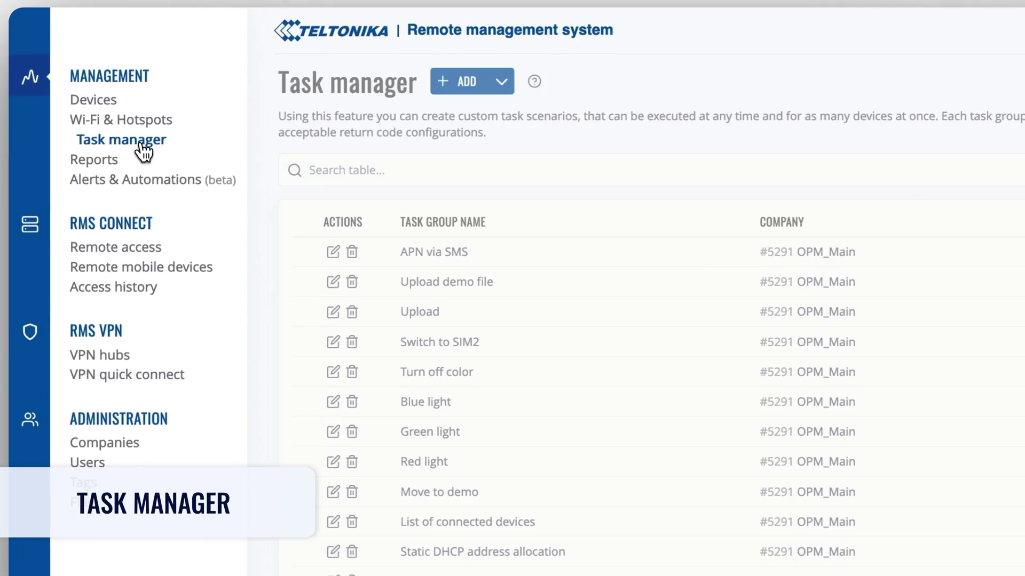
pyautogui.click(255, 315)
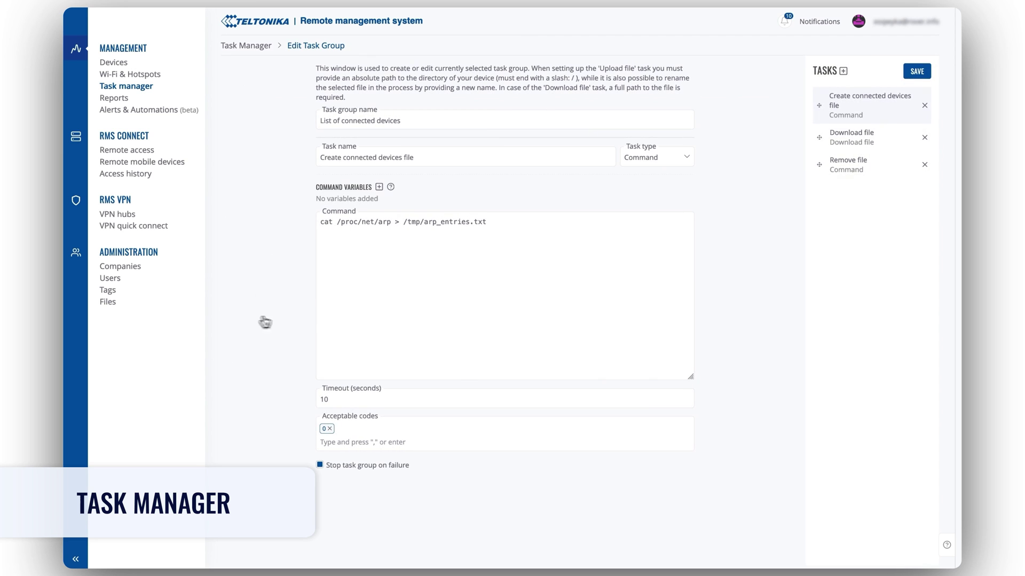
pyautogui.click(871, 143)
pyautogui.click(867, 165)
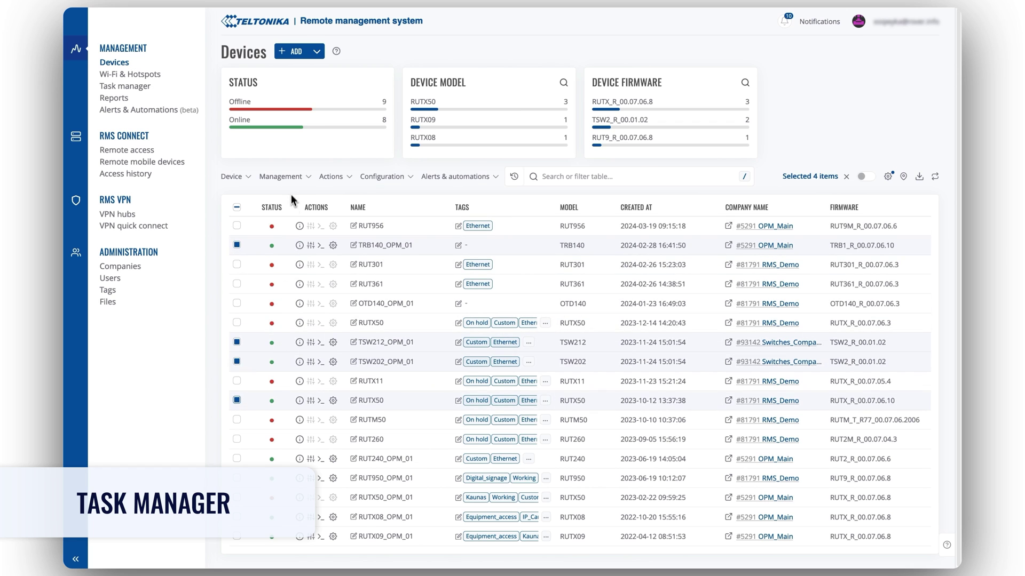
# Step: Execute the List of connected devices task group on the four selected devices
pyautogui.click(300, 276)
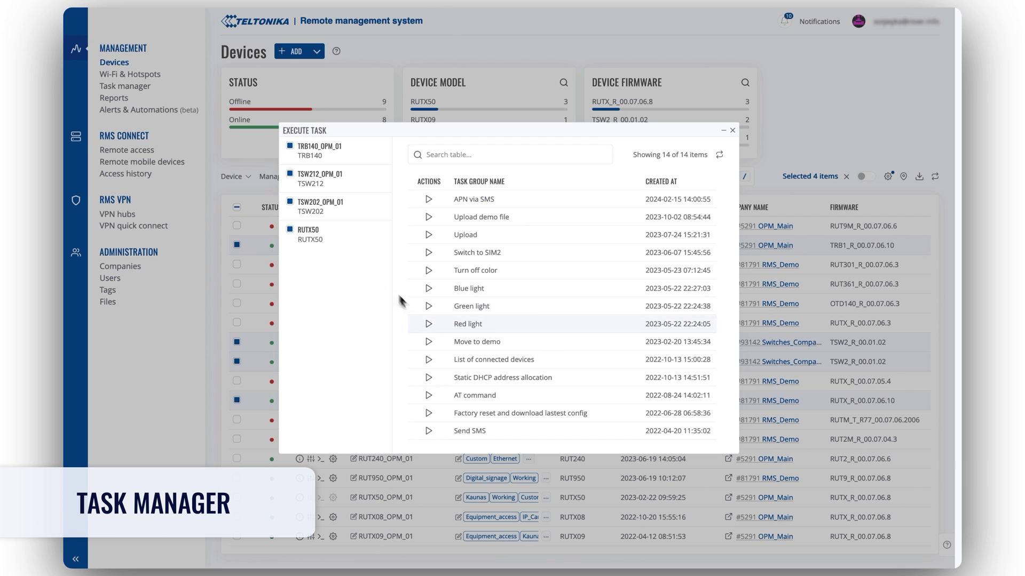
pyautogui.click(428, 360)
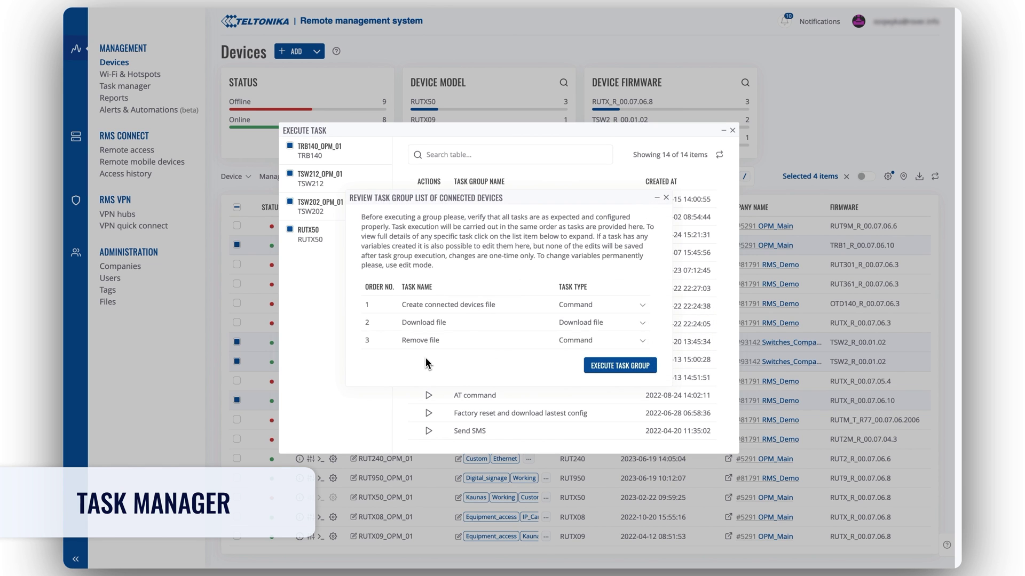
pyautogui.click(625, 366)
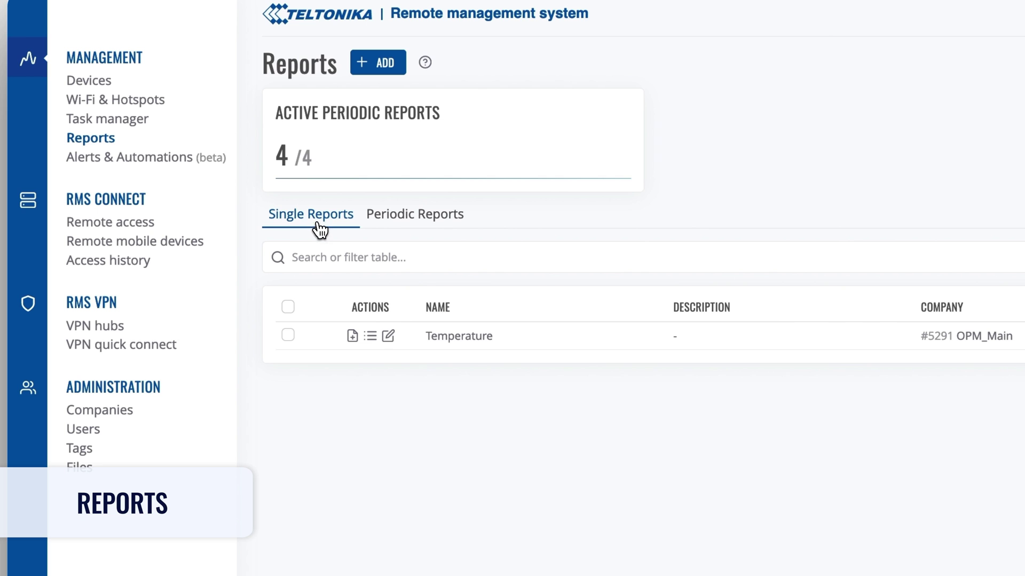
# Step: View the generated single Temperature report, then return to the reports list
pyautogui.click(370, 337)
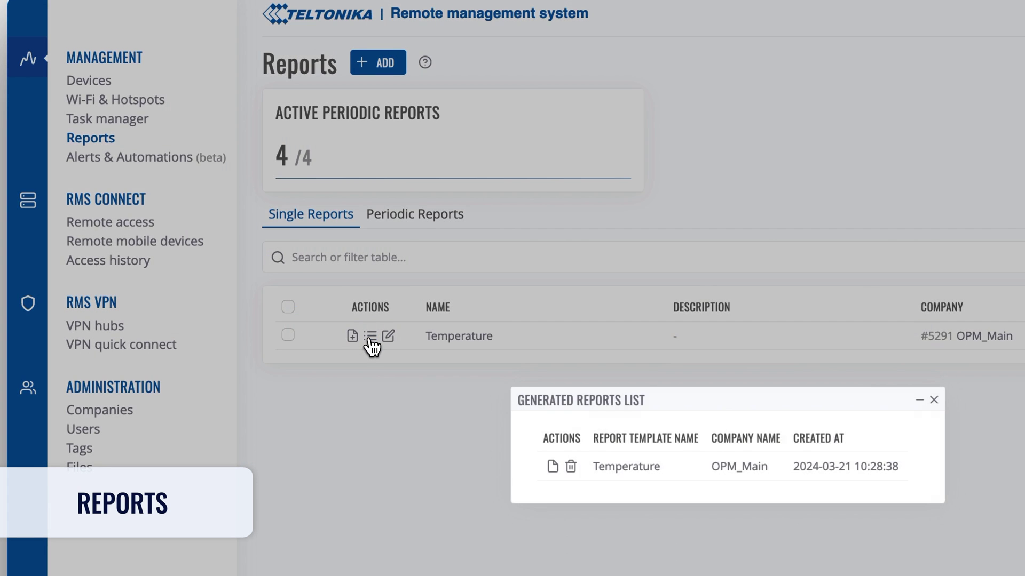
pyautogui.click(525, 467)
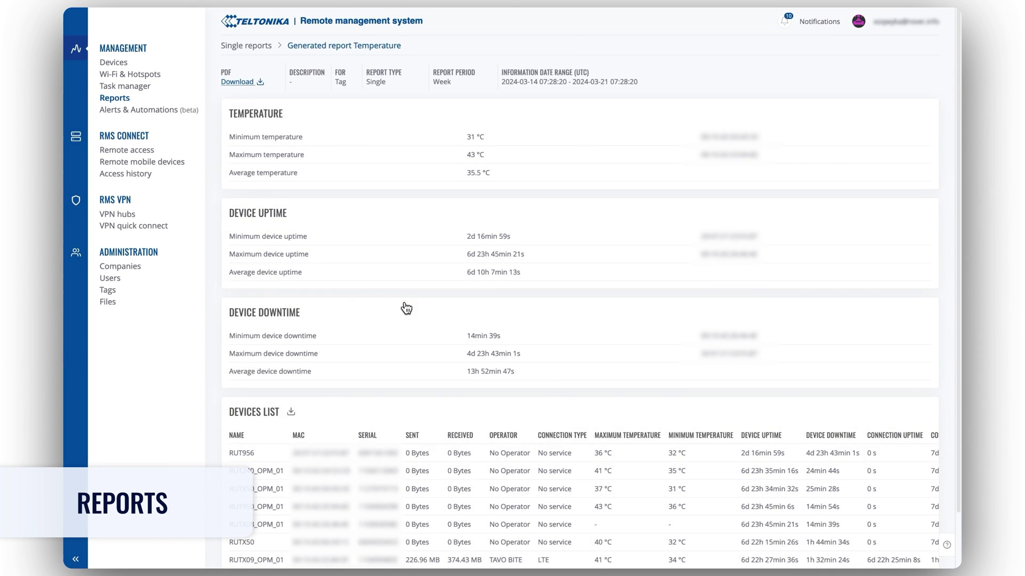
pyautogui.click(131, 102)
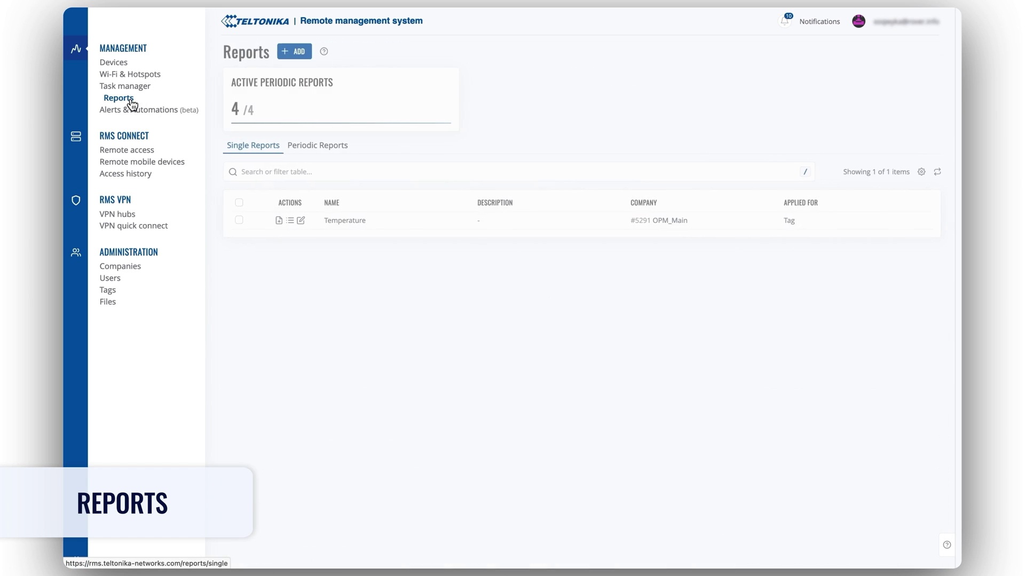
# Step: Open the latest generated daily periodic Temperature report
pyautogui.click(323, 154)
pyautogui.click(251, 167)
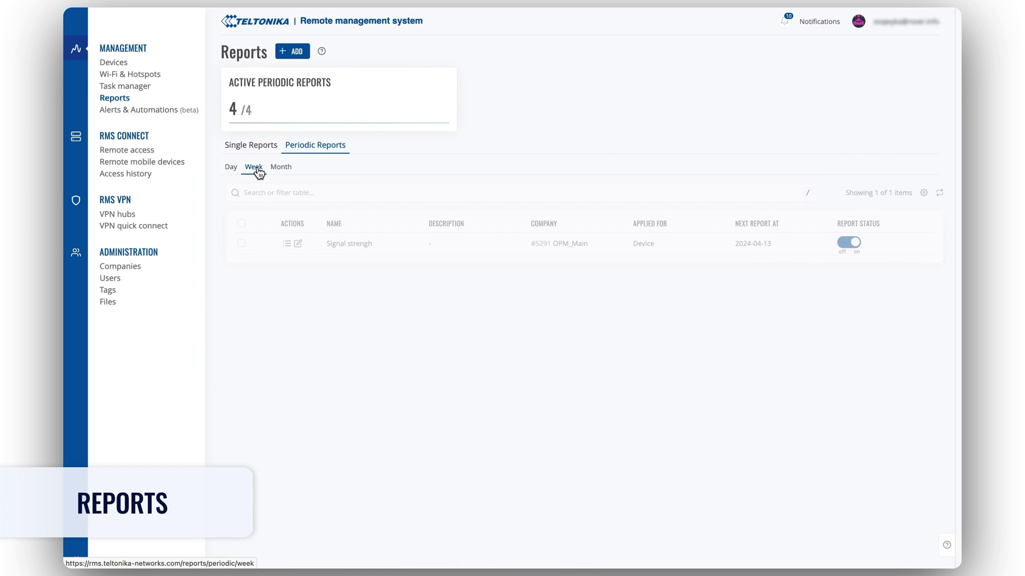
pyautogui.click(280, 167)
pyautogui.click(231, 167)
pyautogui.click(282, 243)
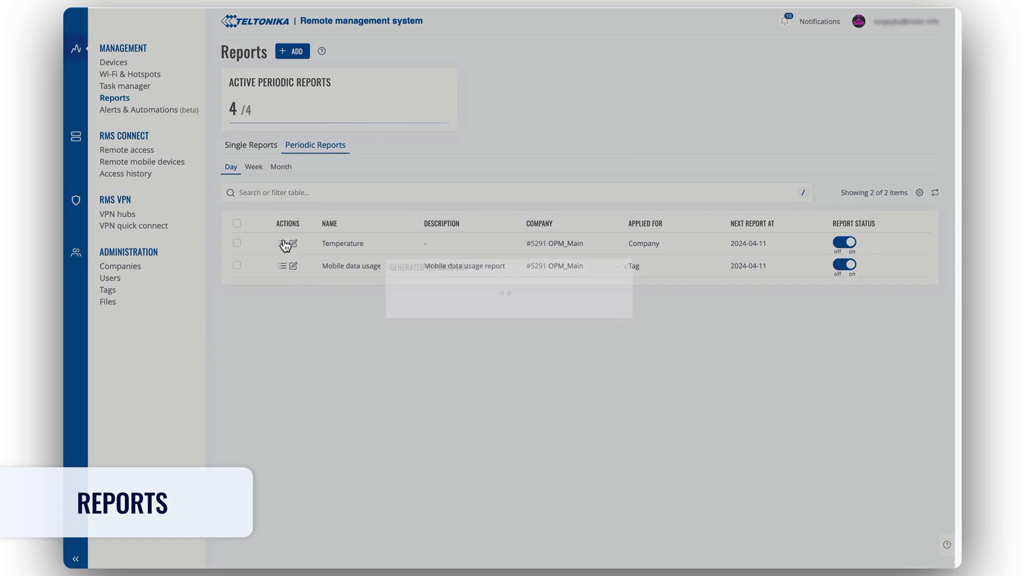
pyautogui.click(403, 155)
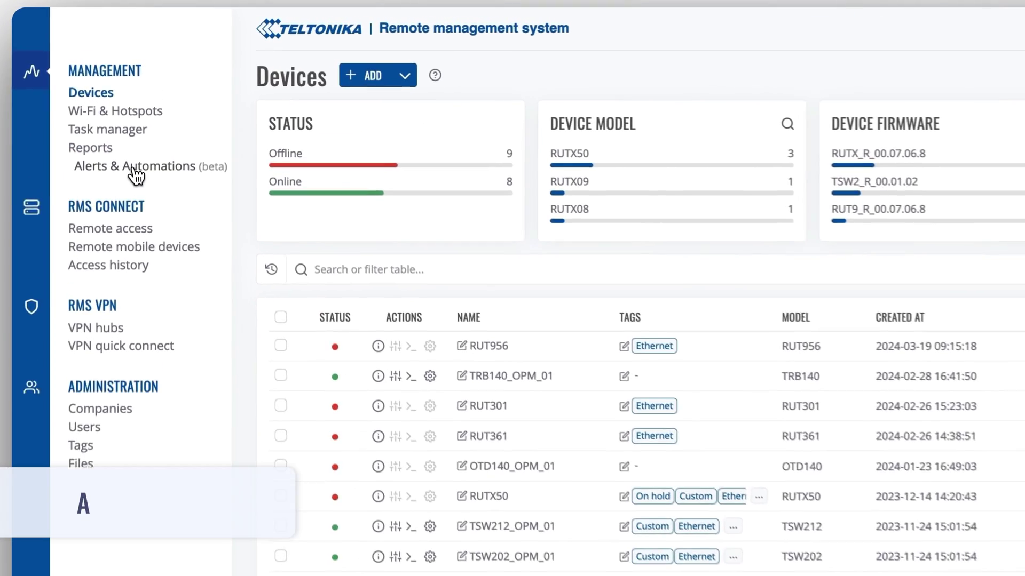
# Step: Start a High data usage automation with condition RX Day greater than 1000000
pyautogui.click(135, 170)
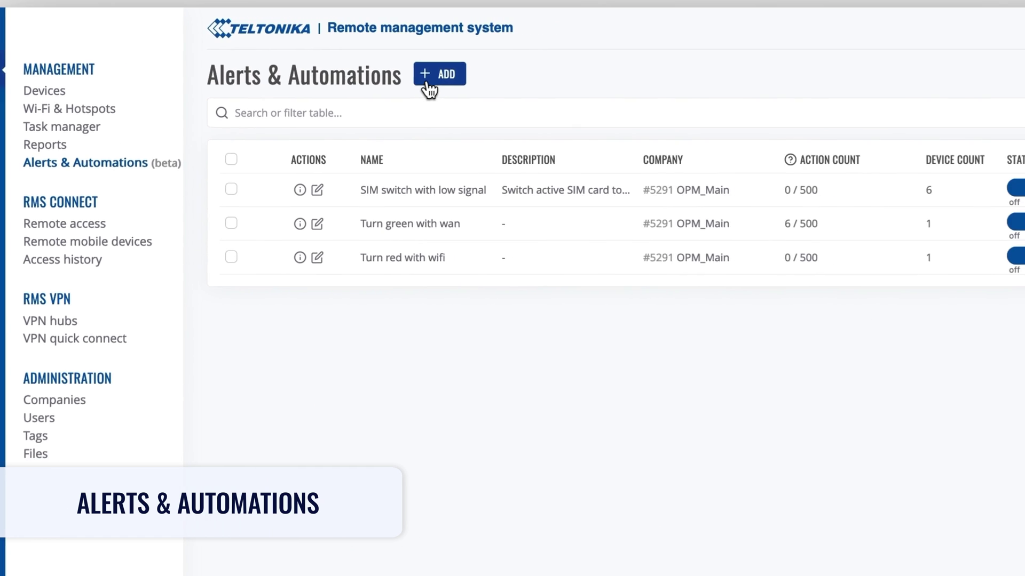
pyautogui.click(504, 78)
pyautogui.click(380, 112)
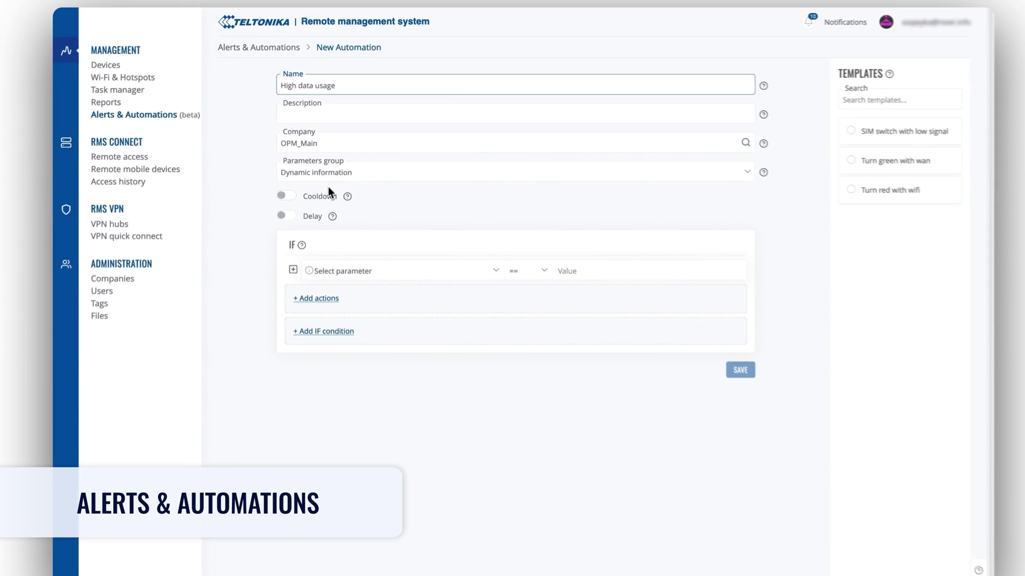
pyautogui.click(331, 259)
pyautogui.scroll(-5, 388, 498)
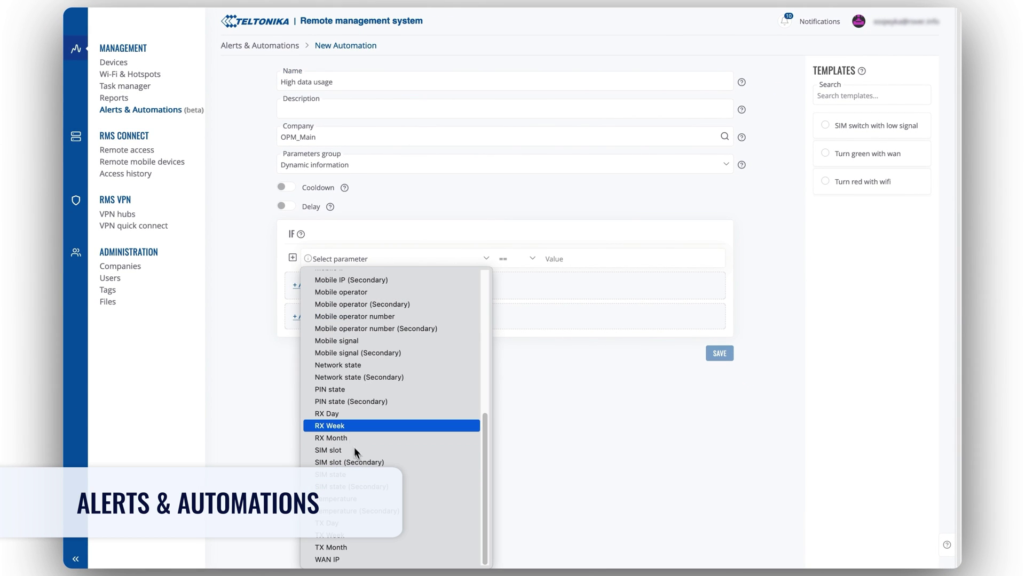
pyautogui.click(342, 414)
pyautogui.click(521, 258)
pyautogui.click(517, 274)
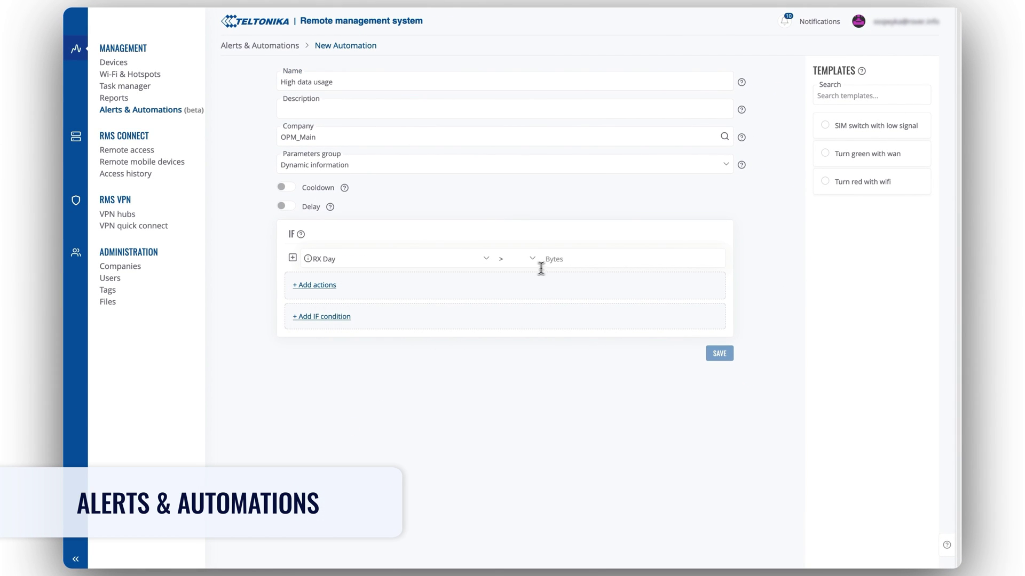
pyautogui.click(557, 260)
# Step: Add an OR condition: TX Day greater than 1000000
pyautogui.click(293, 258)
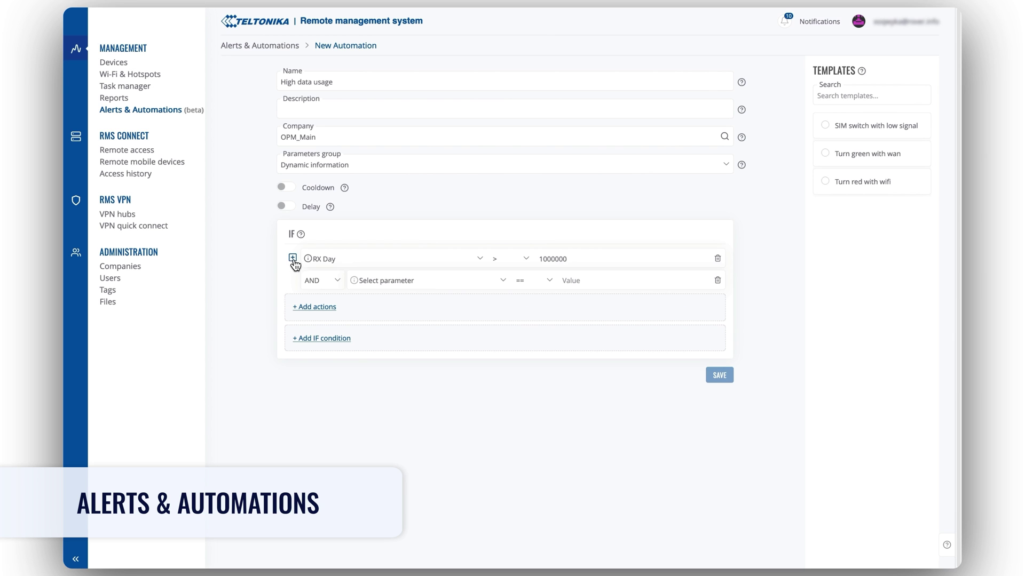
pyautogui.click(323, 265)
pyautogui.click(414, 281)
pyautogui.scroll(-5, 414, 374)
pyautogui.click(422, 521)
pyautogui.click(531, 280)
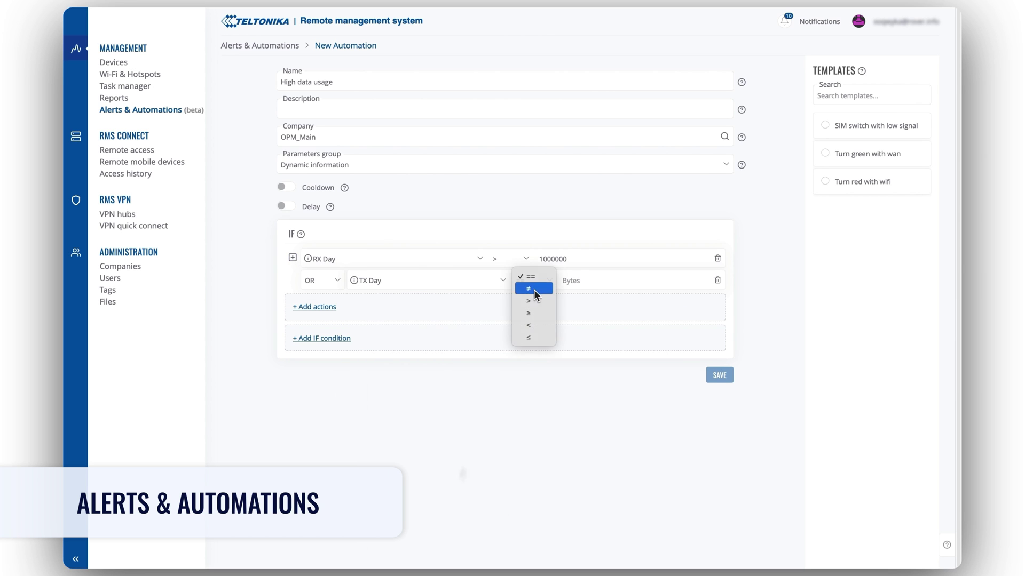
pyautogui.click(533, 301)
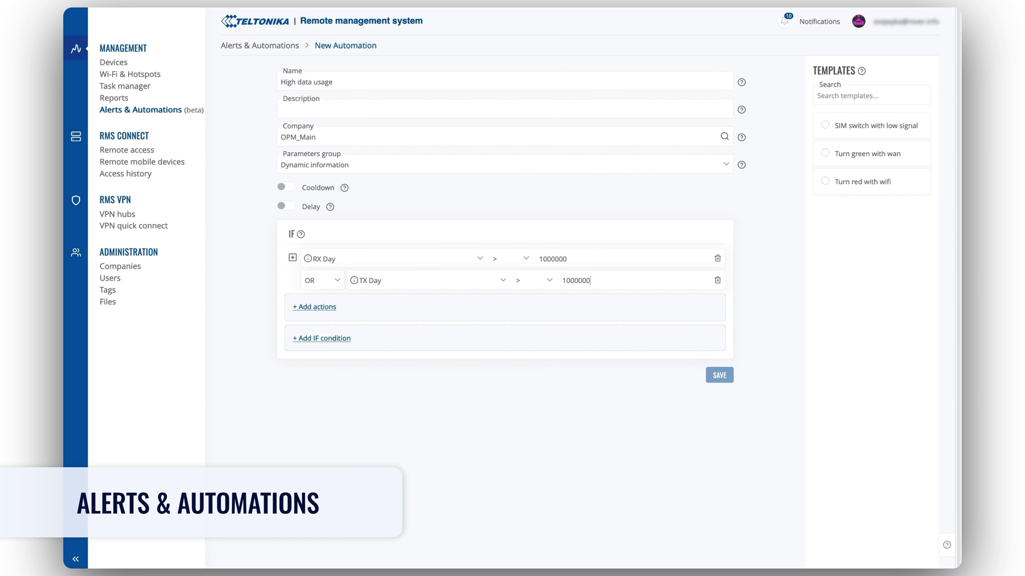
# Step: Add Send notification actions with a chosen recipient, then select all devices in the table
pyautogui.click(314, 307)
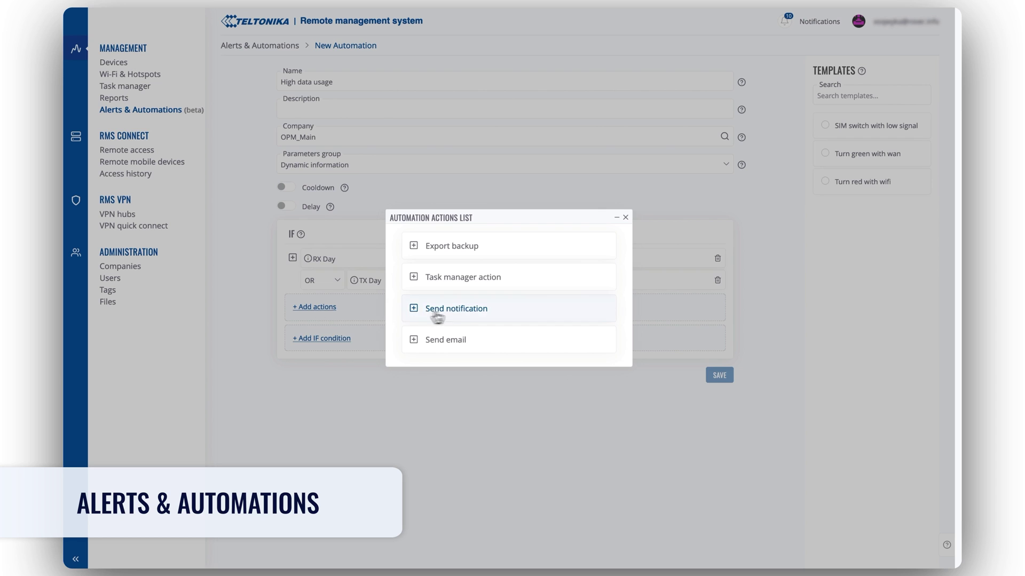
pyautogui.click(469, 314)
pyautogui.click(386, 404)
pyautogui.click(375, 427)
pyautogui.click(315, 306)
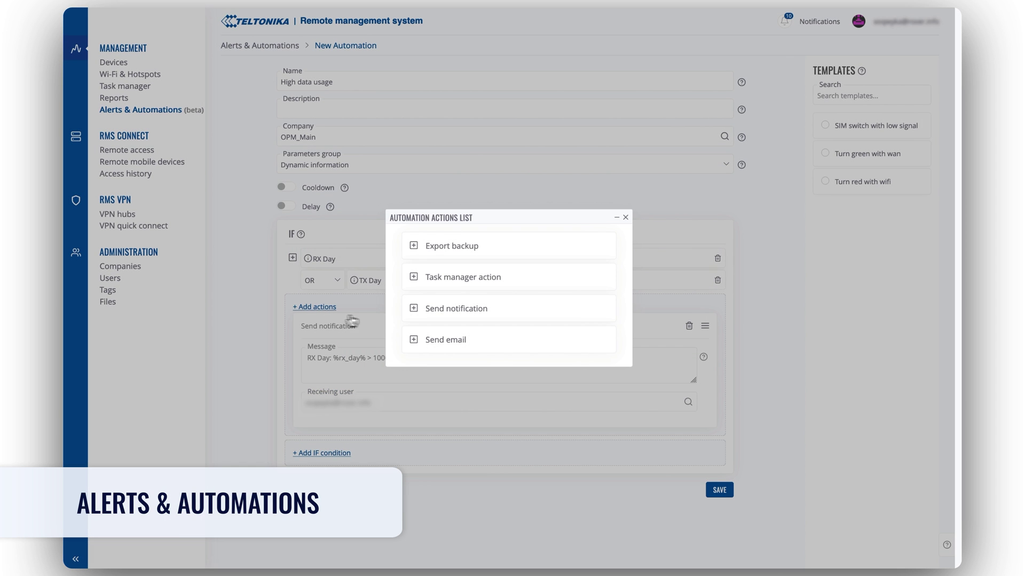
pyautogui.click(435, 309)
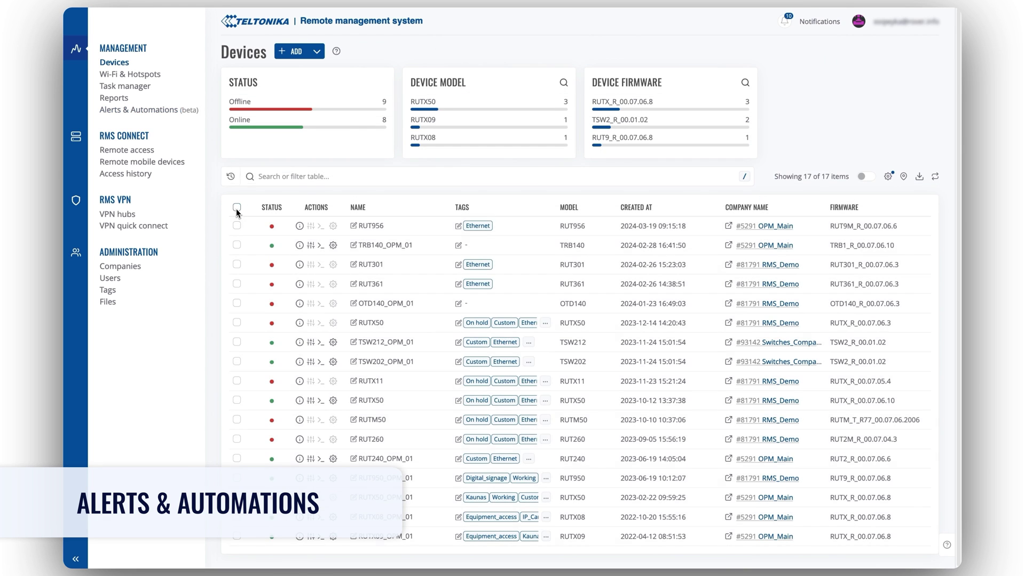
pyautogui.click(236, 208)
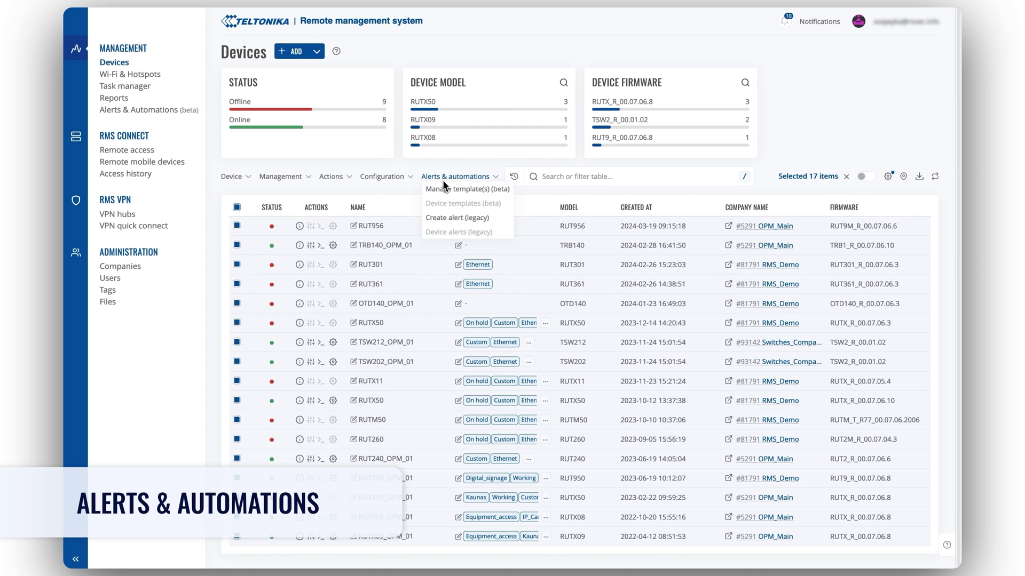
# Step: Apply the High data usage template to the 17 selected devices via Manage template(s)
pyautogui.click(444, 189)
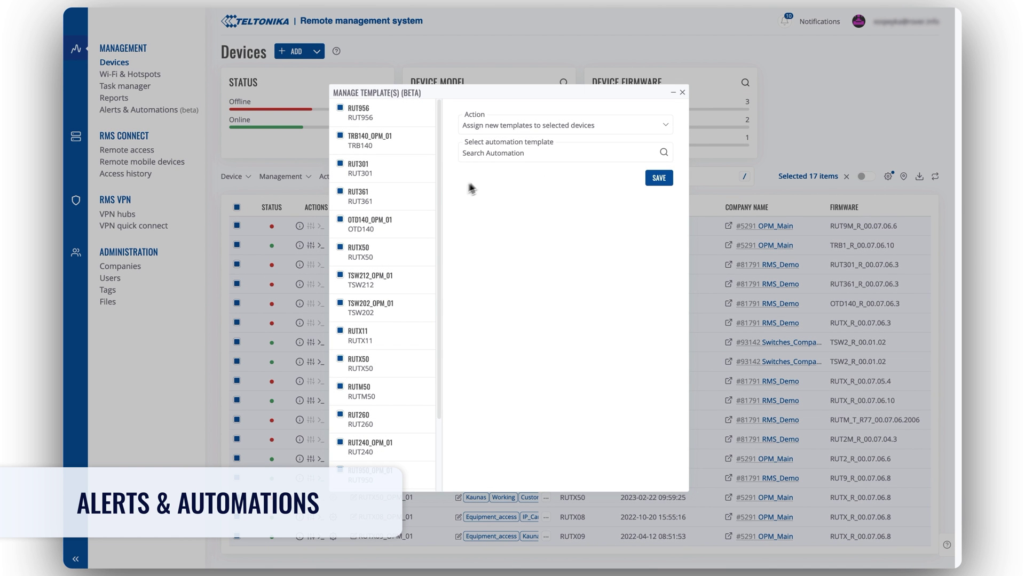
pyautogui.click(494, 154)
pyautogui.click(497, 171)
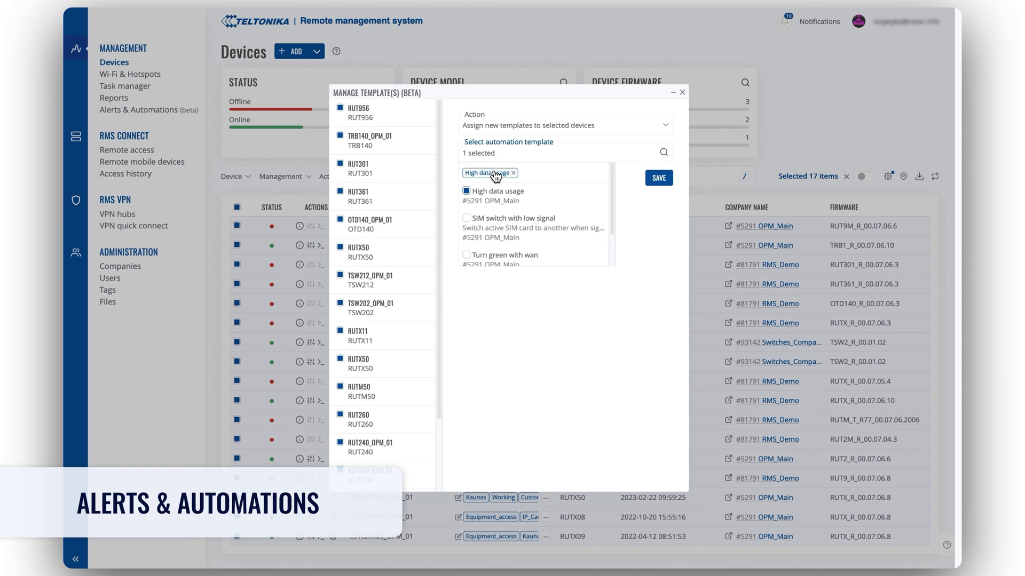
pyautogui.click(659, 179)
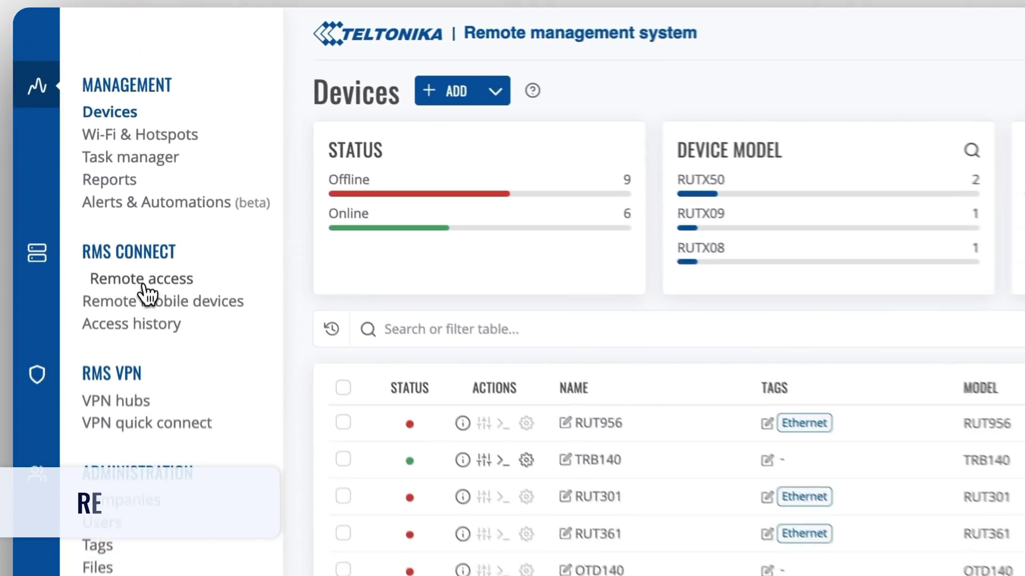
# Step: Add a Webmin HTTPS remote entry for RUTX08's 172.20.1.105 on a custom port, then generate its link
pyautogui.click(145, 293)
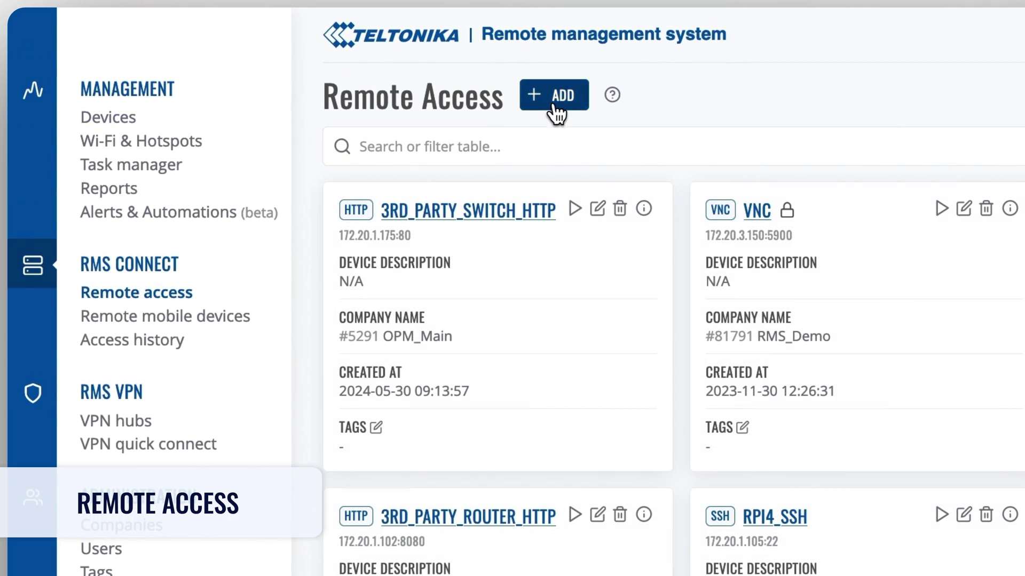
pyautogui.click(553, 96)
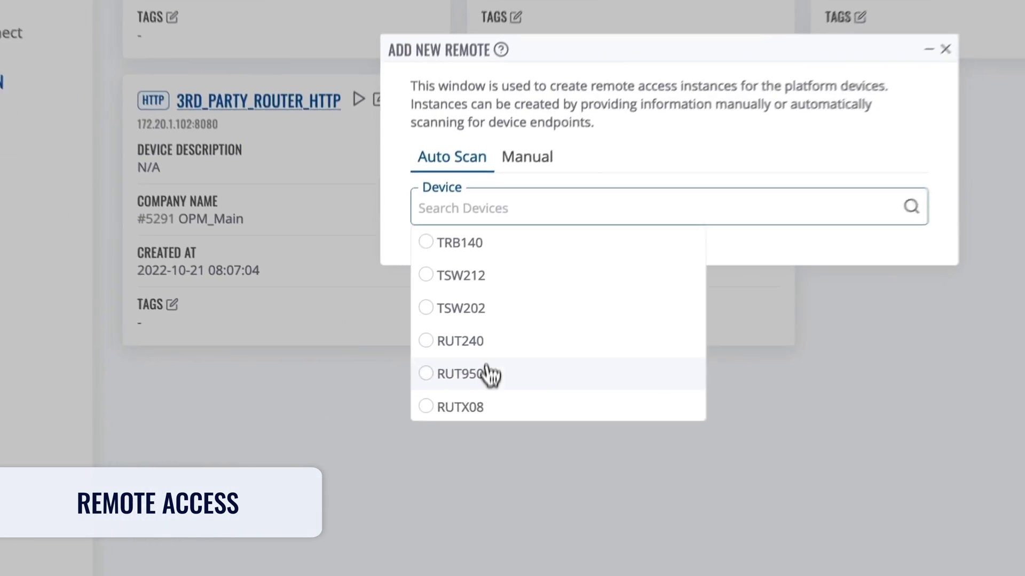
pyautogui.click(460, 407)
pyautogui.click(458, 252)
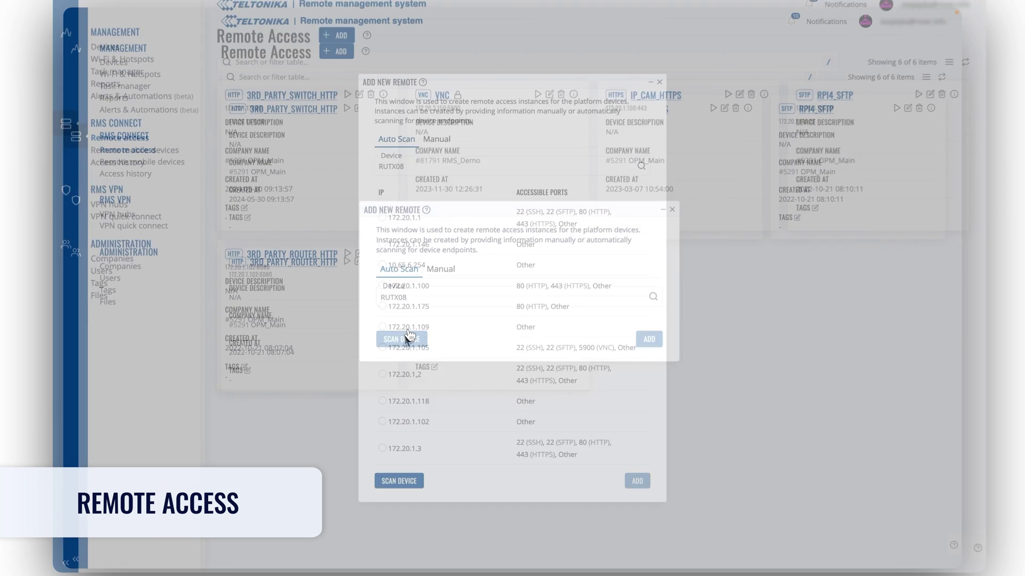
pyautogui.click(382, 348)
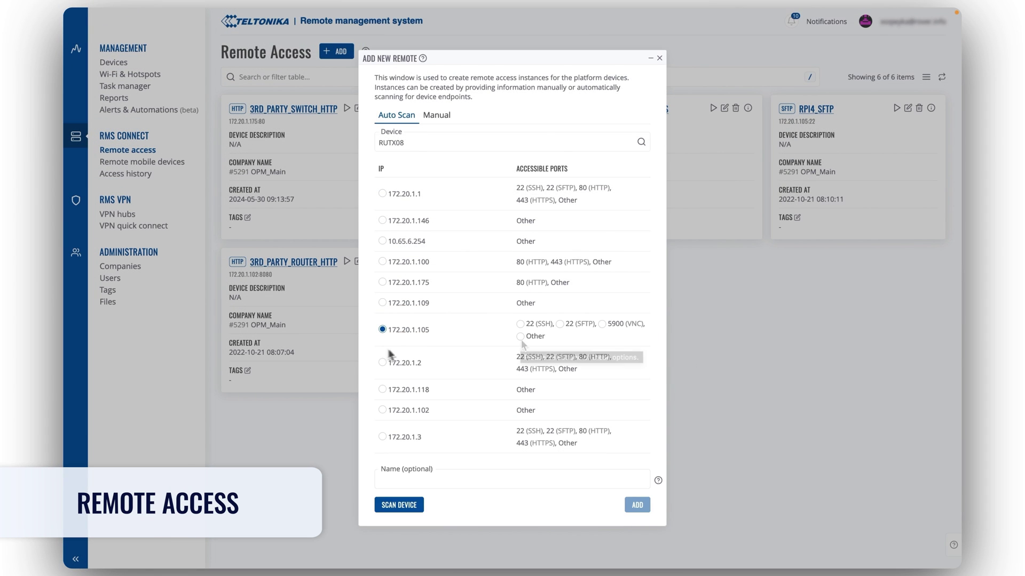
pyautogui.click(520, 337)
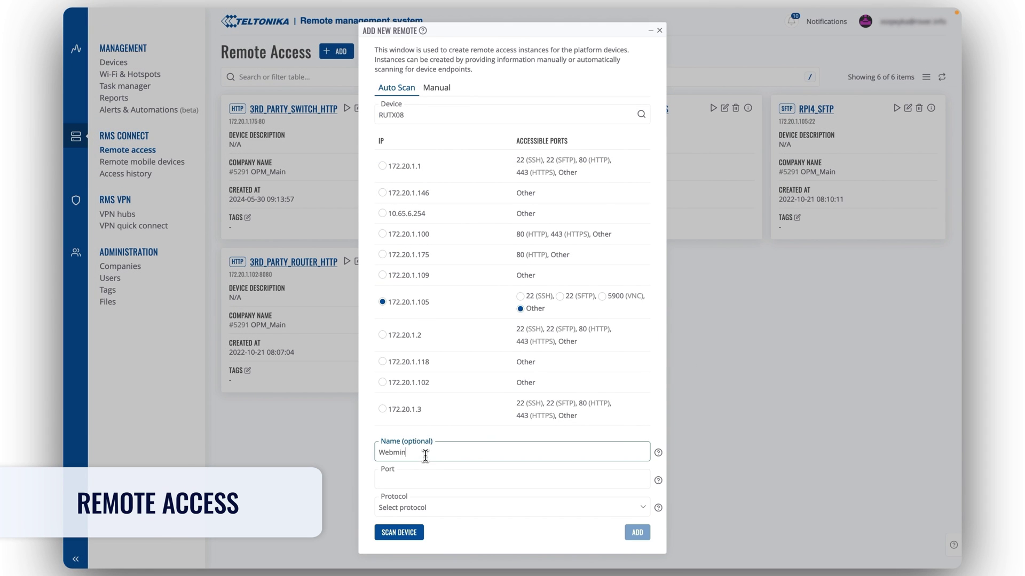
pyautogui.click(510, 507)
pyautogui.click(427, 450)
pyautogui.click(638, 532)
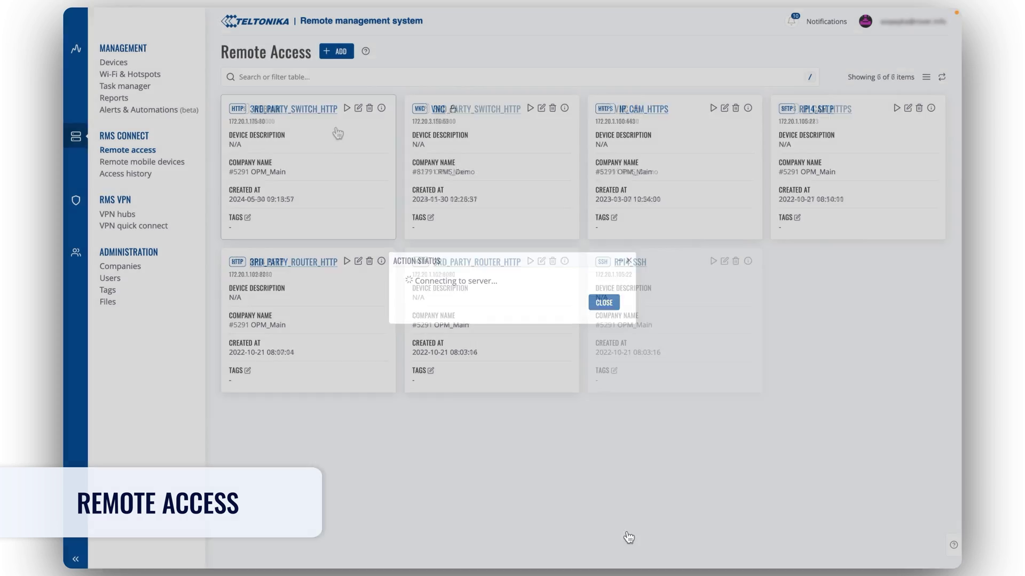
pyautogui.click(337, 218)
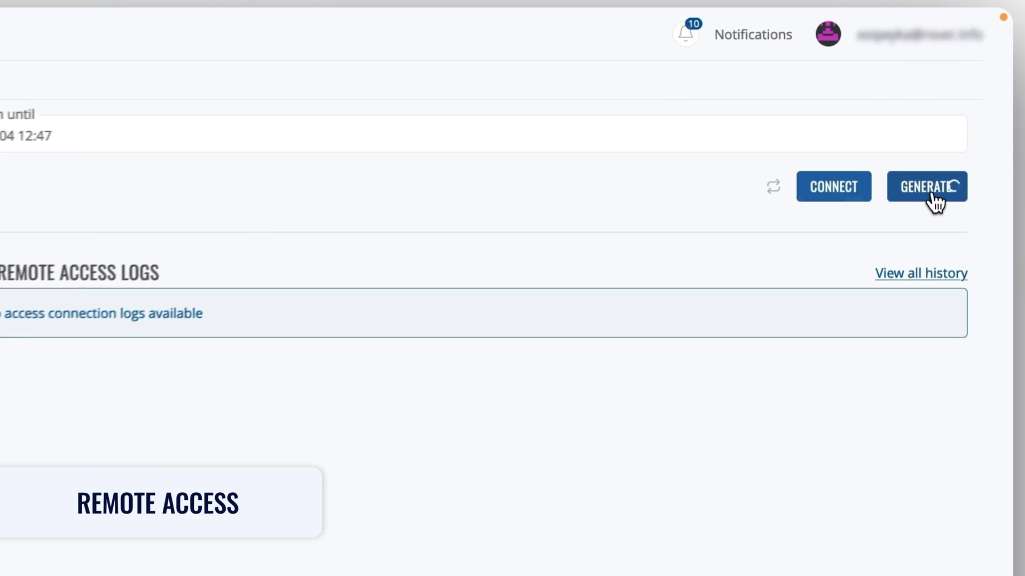
pyautogui.click(917, 101)
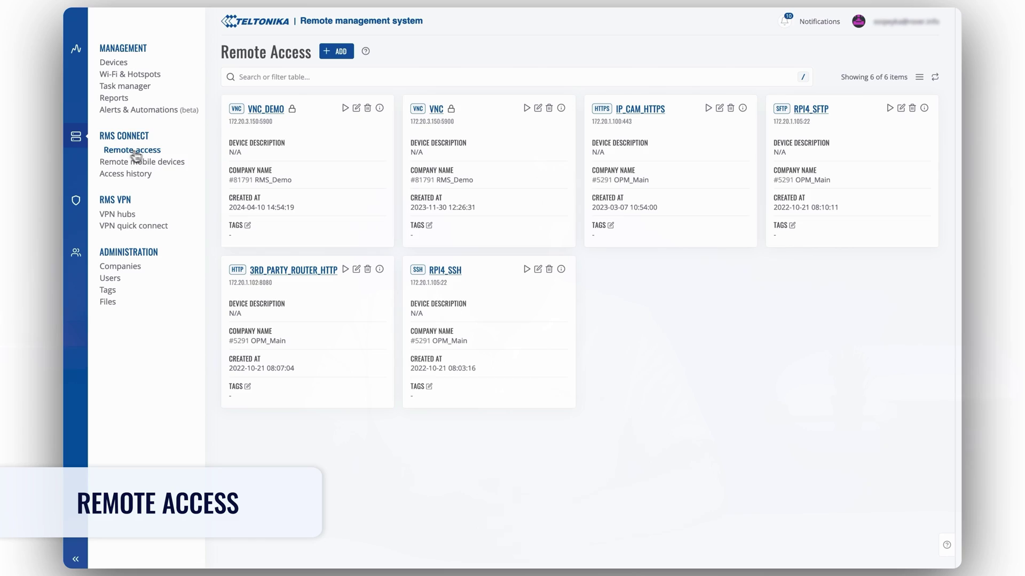
# Step: Review the VNC remote entry's details and access logs, then go to VPN Hubs
pyautogui.click(492, 172)
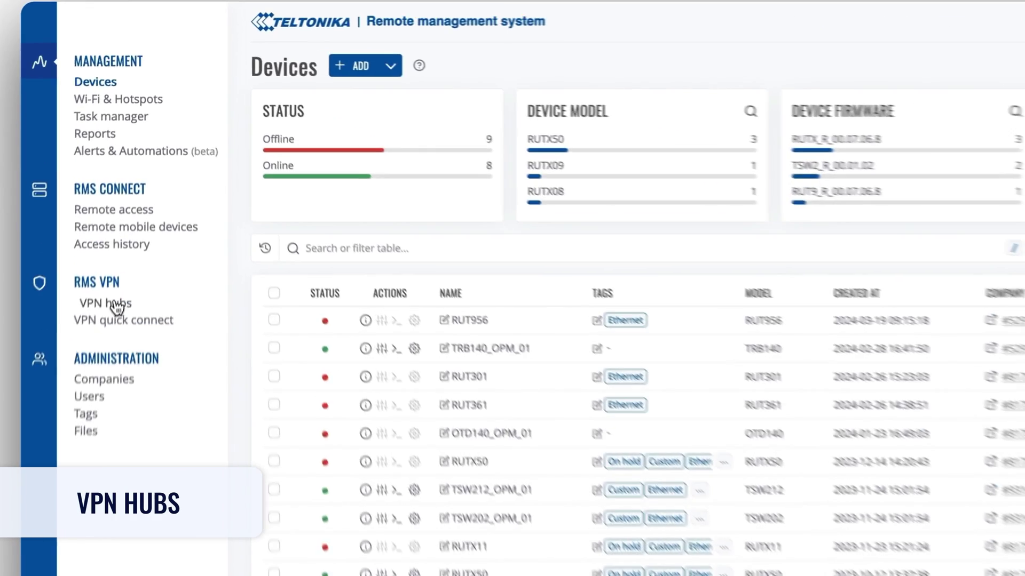
pyautogui.click(120, 214)
# Step: Create a VPN hub named 'Demo' located in Australia
pyautogui.click(302, 53)
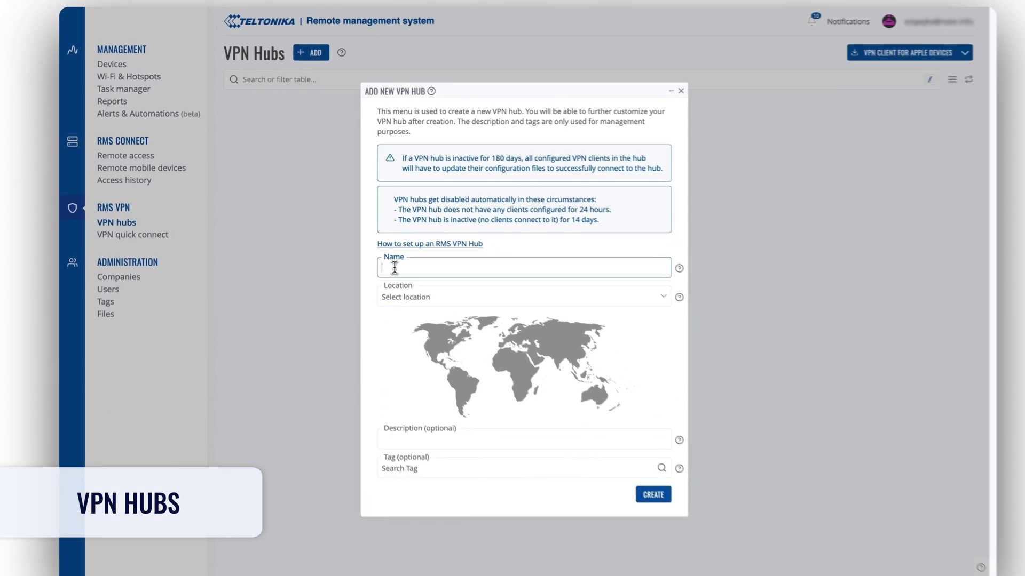
pyautogui.click(537, 404)
pyautogui.write('Demo')
pyautogui.click(575, 443)
pyautogui.click(580, 526)
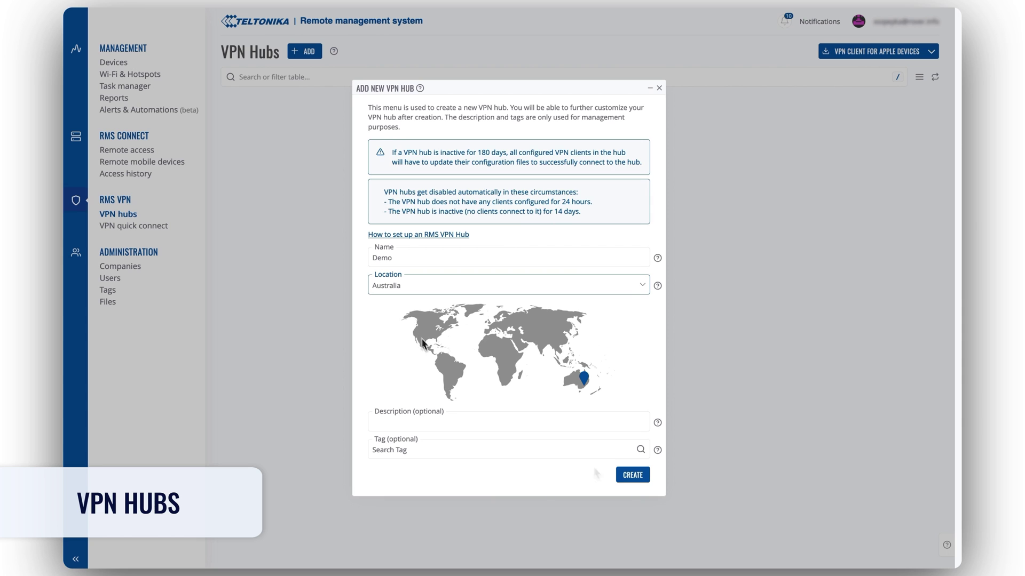
pyautogui.click(632, 476)
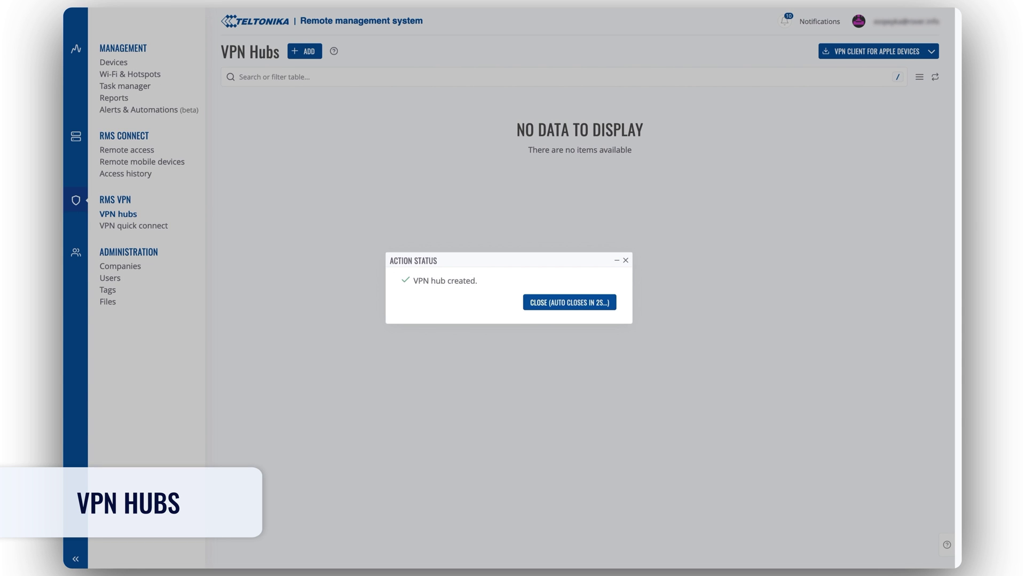
pyautogui.click(542, 309)
# Step: Add an RMS user as a client of the Demo hub
pyautogui.click(298, 177)
pyautogui.click(277, 75)
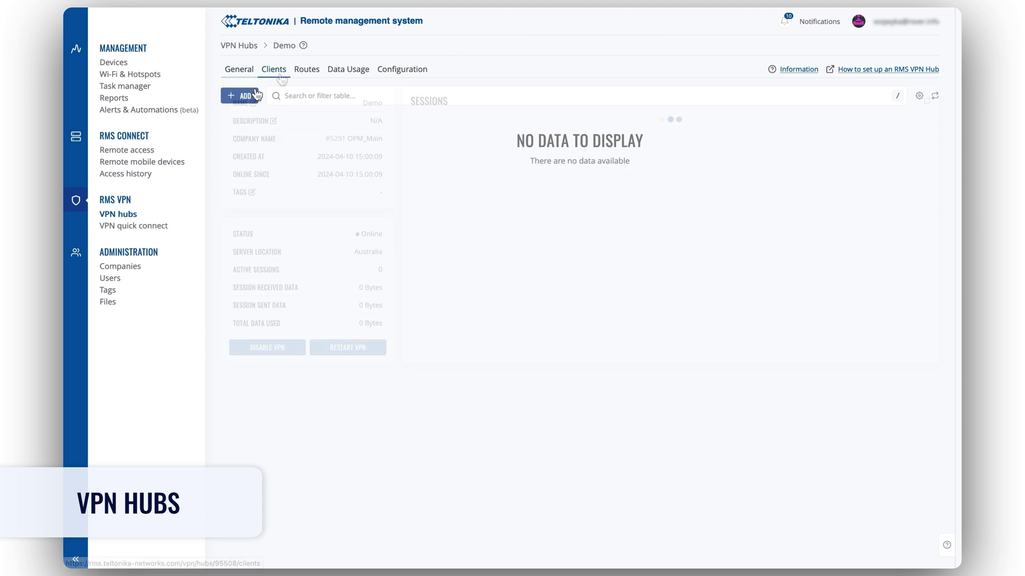
pyautogui.click(251, 95)
pyautogui.click(379, 280)
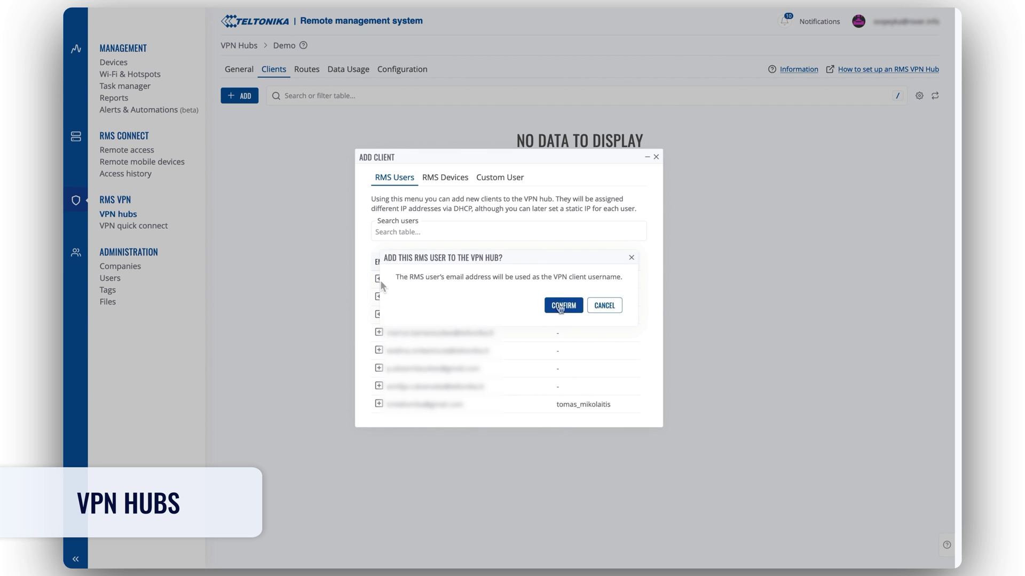
pyautogui.click(561, 301)
pyautogui.click(551, 305)
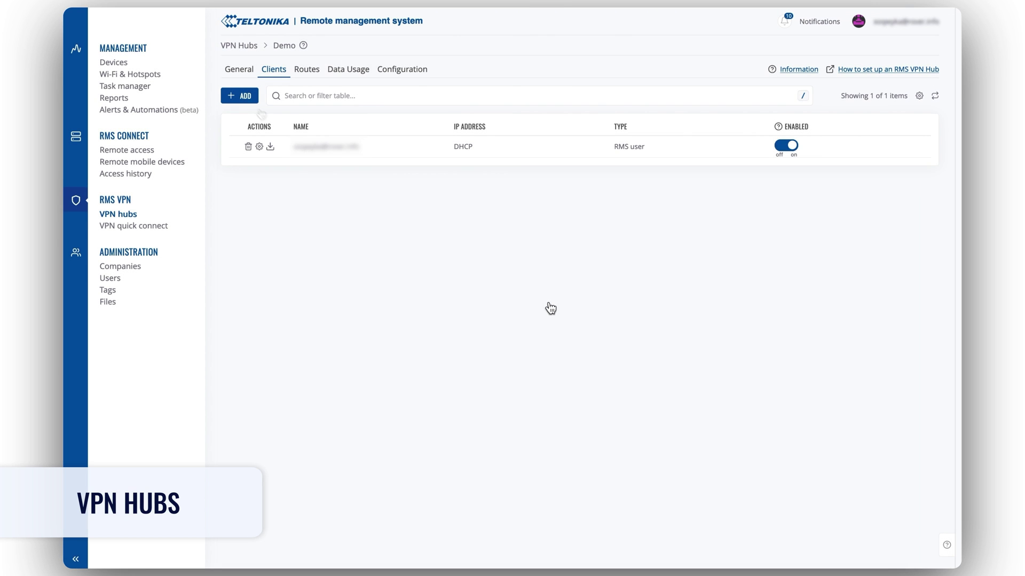
# Step: Add the RMS device RUTX08_OPM_01 as a Demo hub client
pyautogui.click(240, 96)
pyautogui.click(448, 171)
pyautogui.click(379, 394)
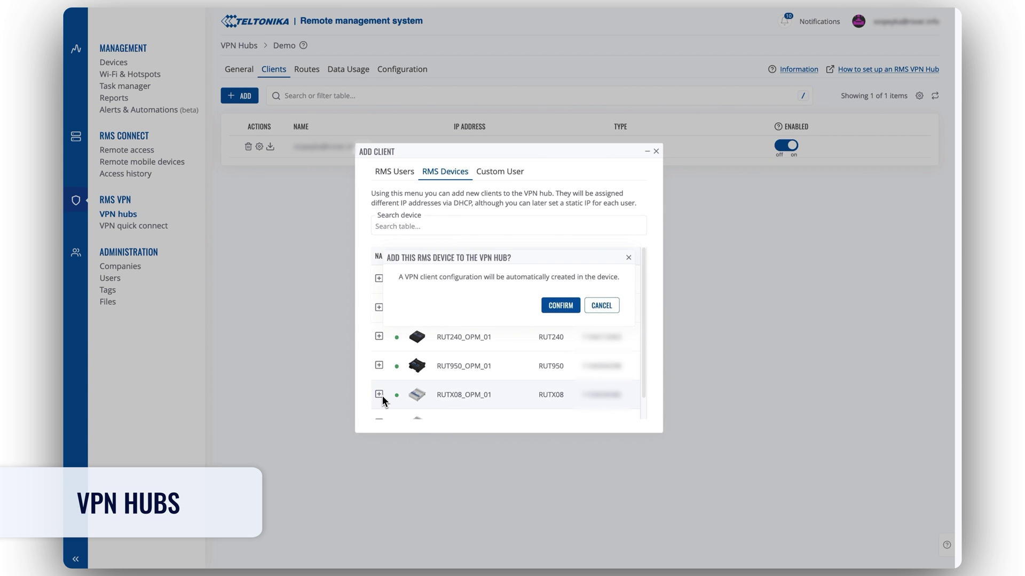
pyautogui.click(559, 306)
pyautogui.click(555, 305)
# Step: Enable LAN forwarding for RUTX08_OPM_01 and add a hub route to 172.20.1.100
pyautogui.click(314, 70)
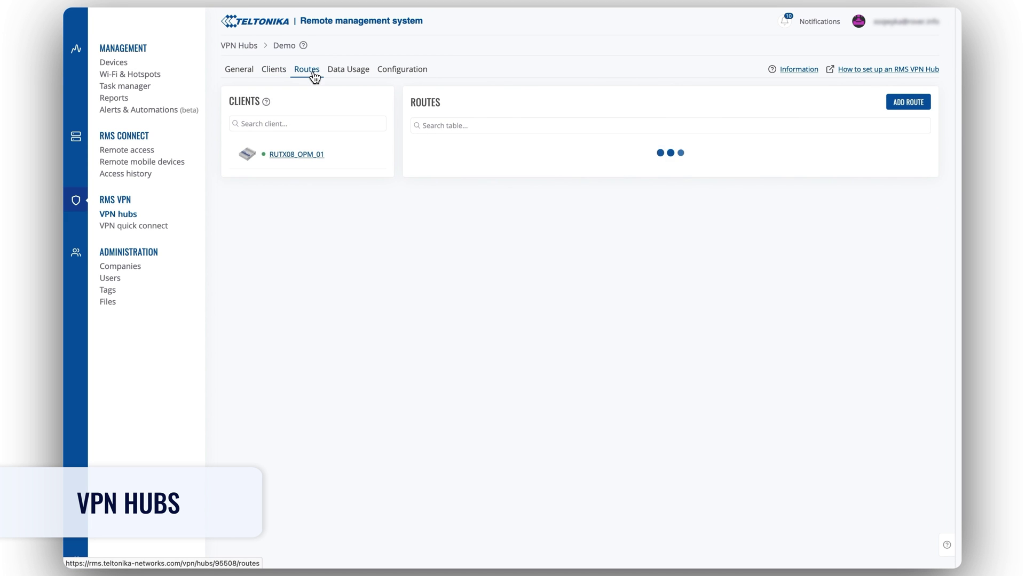
pyautogui.click(372, 149)
pyautogui.click(908, 102)
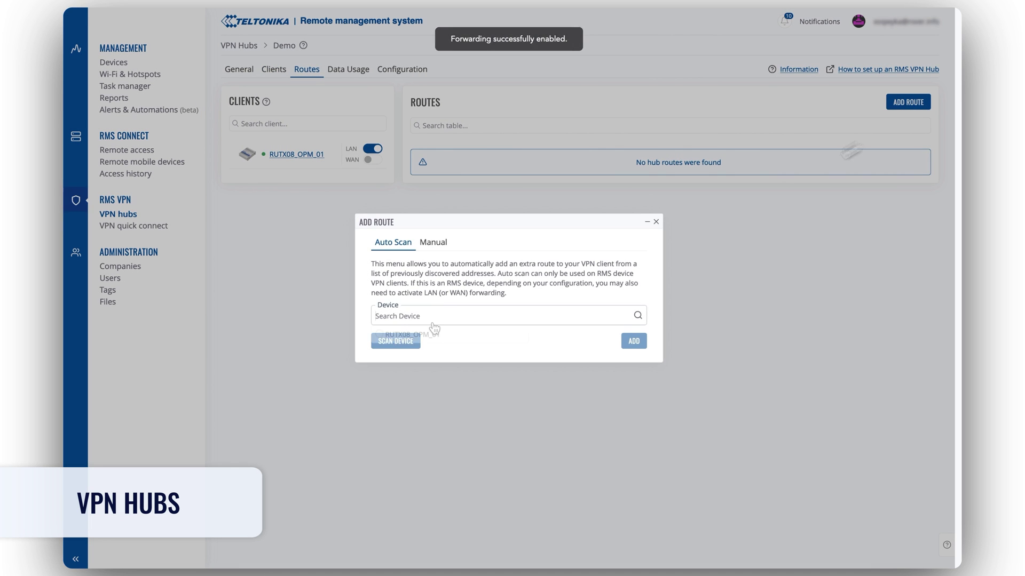
pyautogui.click(433, 331)
pyautogui.click(411, 341)
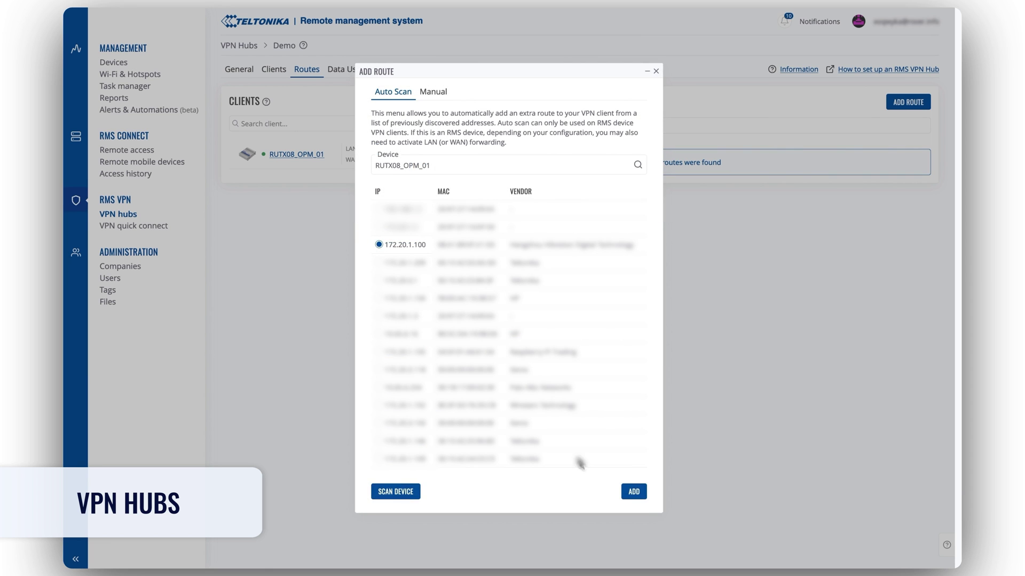
pyautogui.click(633, 492)
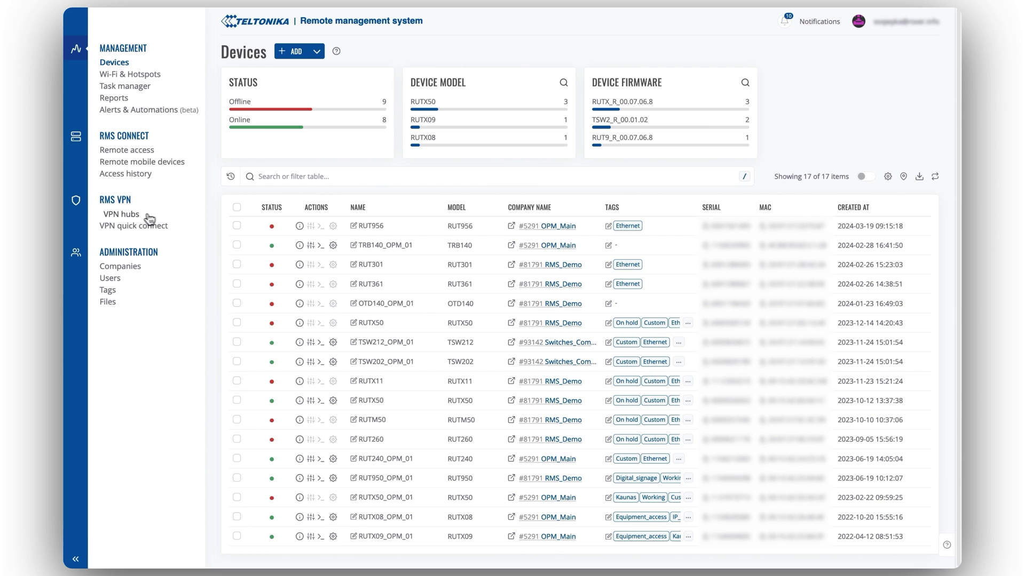
# Step: Start a new VENDING quick connect and add RUTX09_OPM_01's 172.20.3.175 address
pyautogui.click(126, 228)
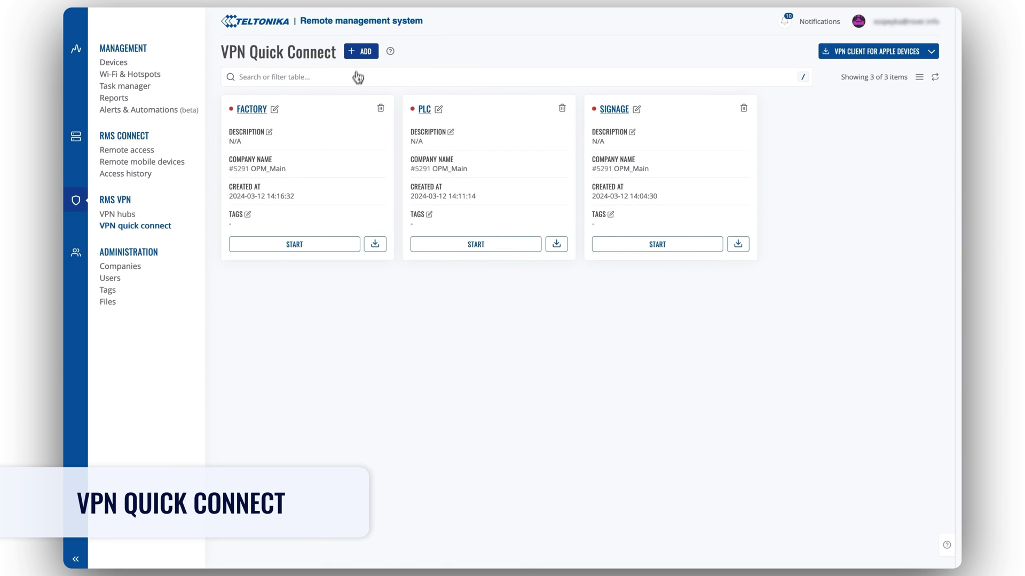
pyautogui.click(363, 53)
pyautogui.click(521, 242)
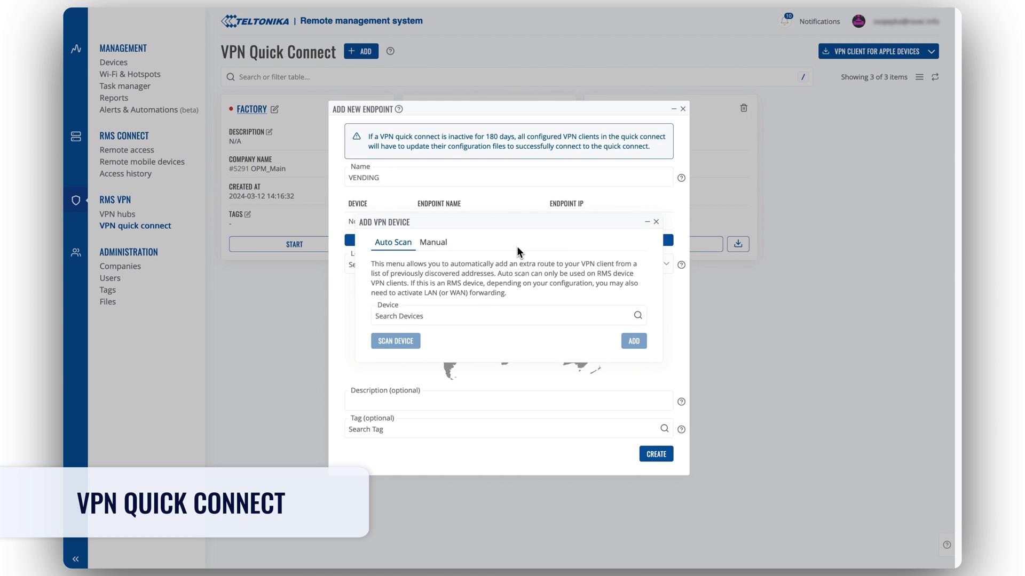
pyautogui.click(415, 423)
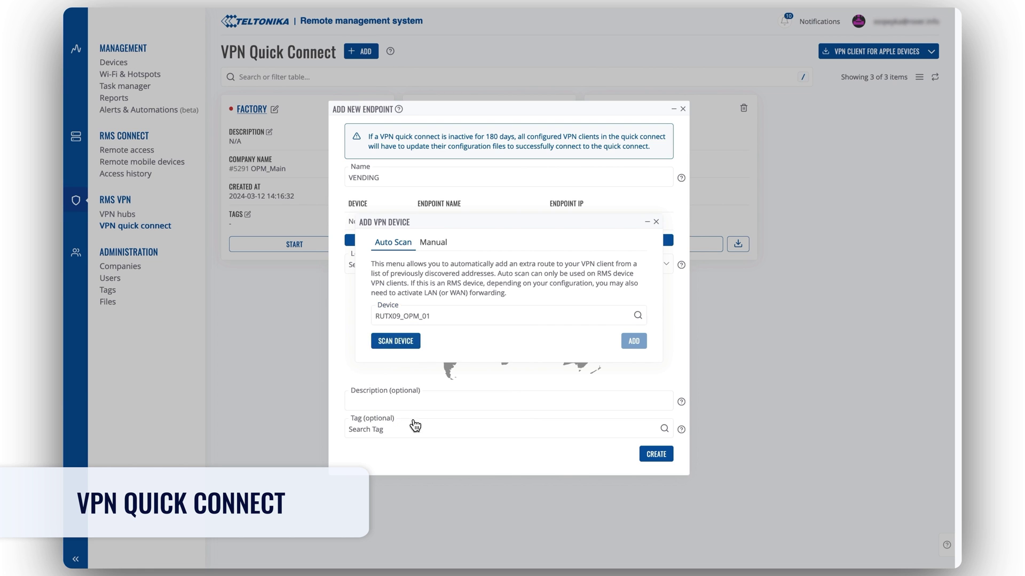
pyautogui.click(408, 346)
pyautogui.click(378, 329)
pyautogui.click(632, 390)
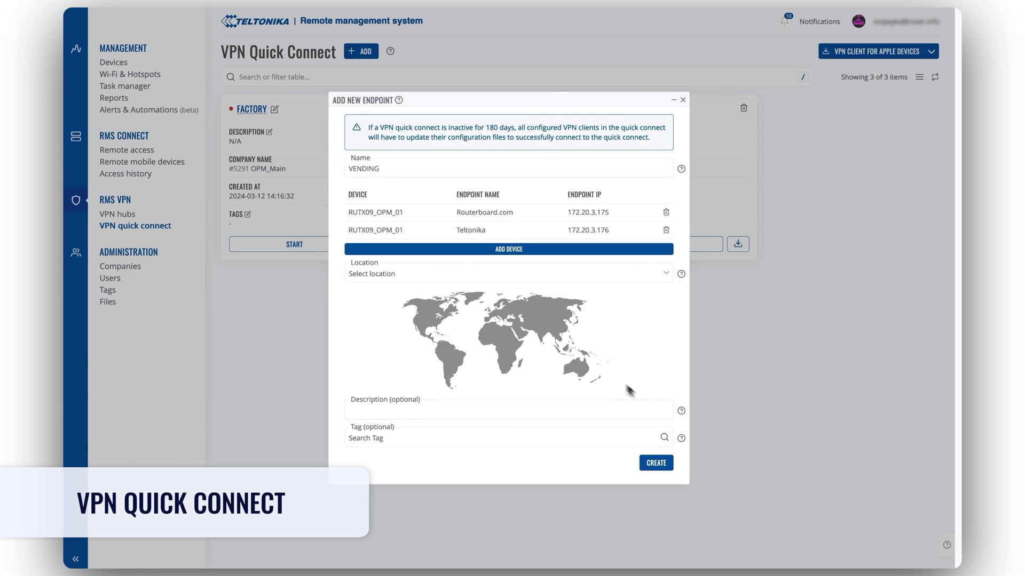
# Step: Add the scanned RUTX08_OPM_01 addresses, set location US - Virginia, and create the endpoint
pyautogui.click(509, 250)
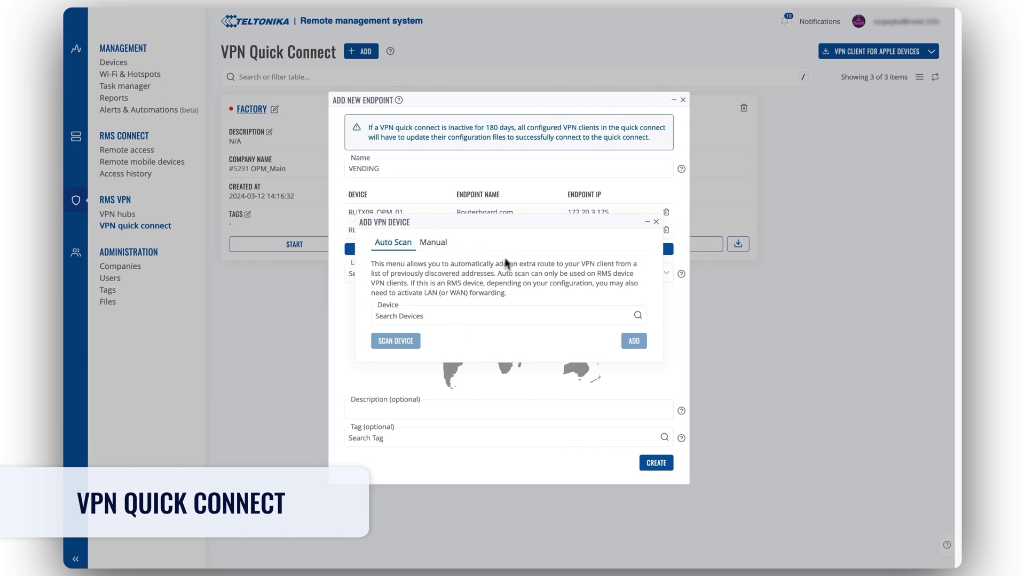
pyautogui.click(405, 342)
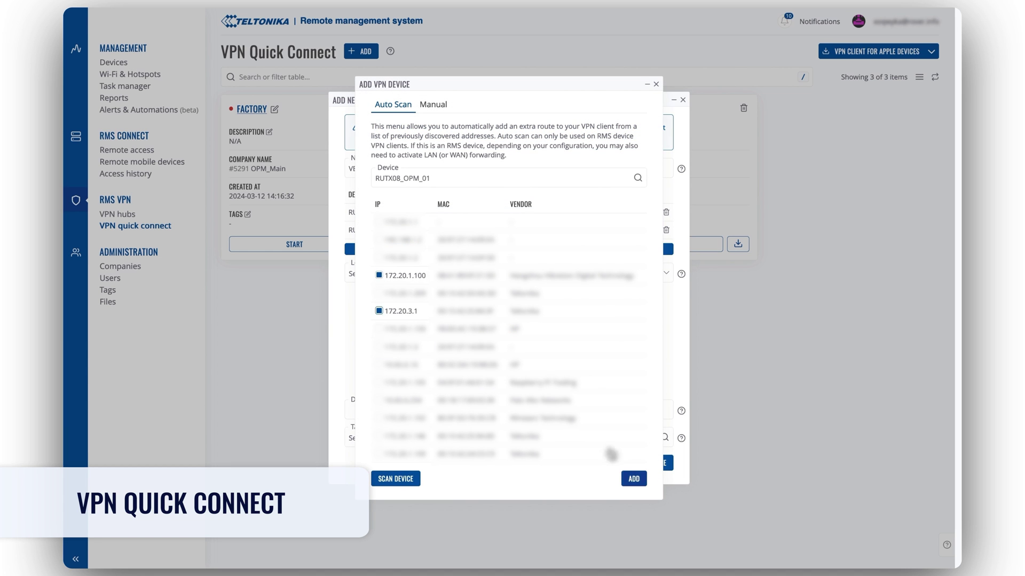
pyautogui.click(633, 479)
pyautogui.click(599, 288)
pyautogui.click(570, 322)
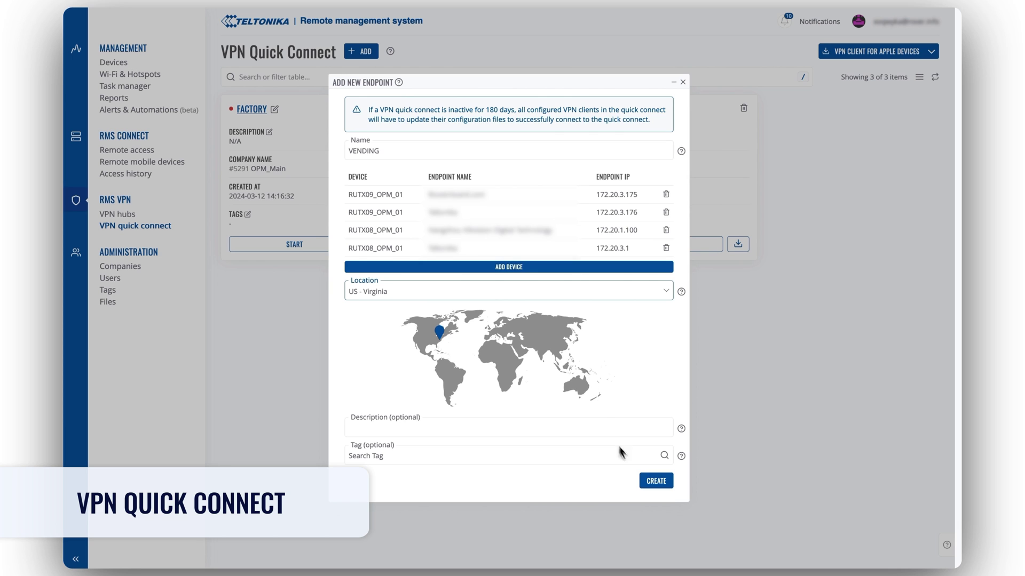
pyautogui.click(656, 481)
pyautogui.click(601, 303)
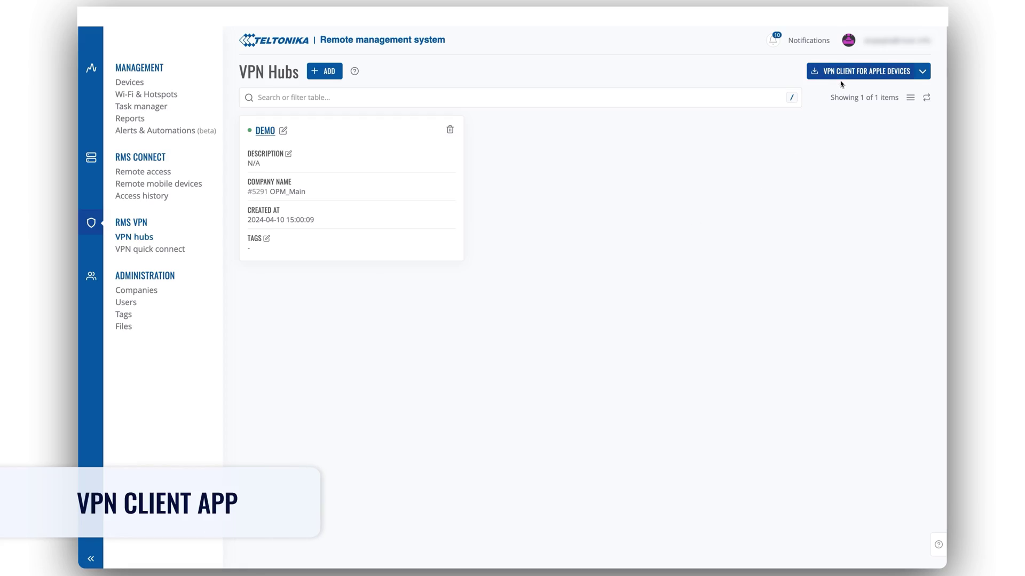
# Step: Get and launch the RMS VPN client app, allowing its tracking request
pyautogui.click(841, 84)
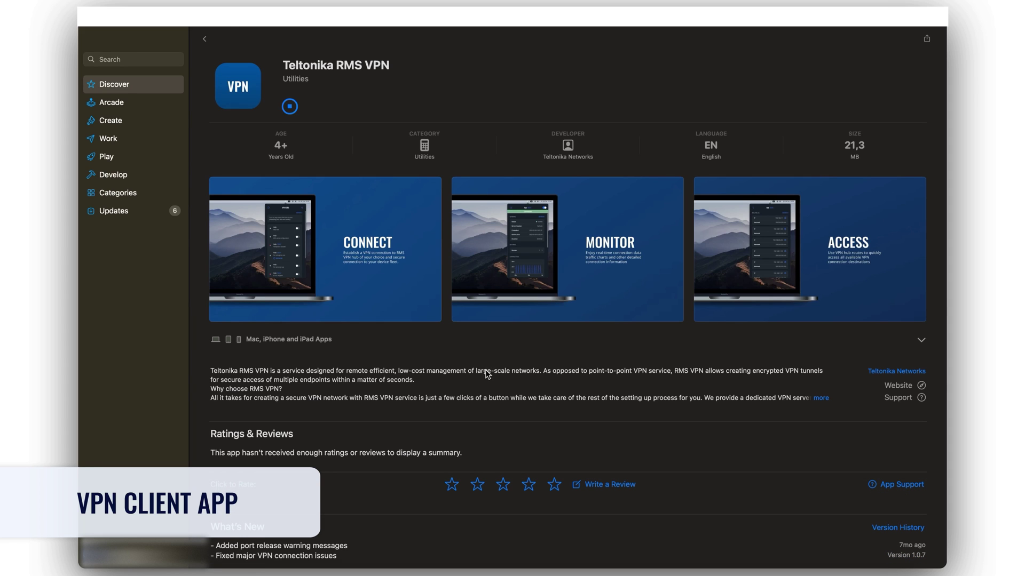
pyautogui.click(302, 107)
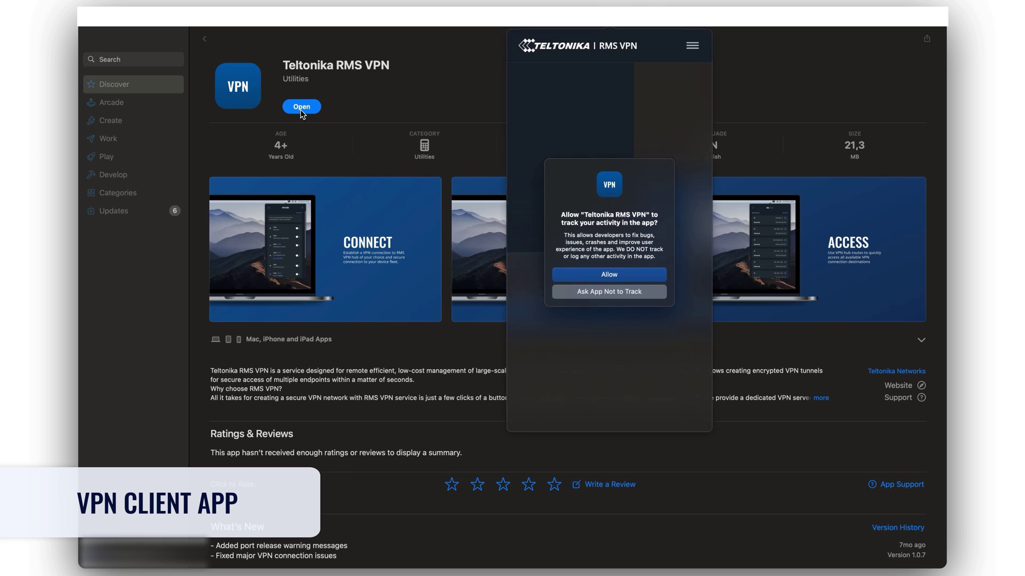
pyautogui.click(621, 274)
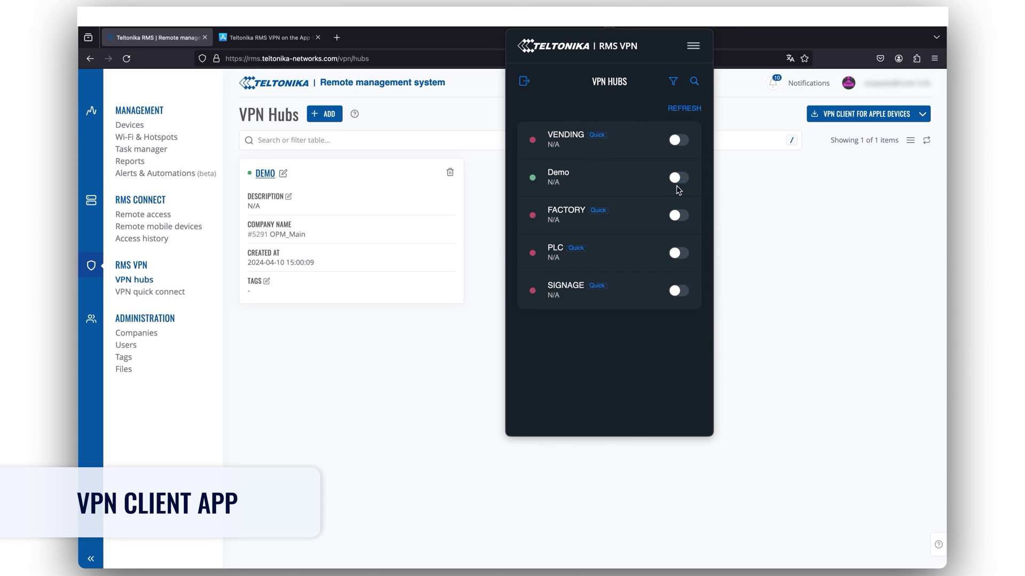
# Step: Connect to the Demo VPN hub and check the connection in the client
pyautogui.click(677, 178)
pyautogui.click(651, 264)
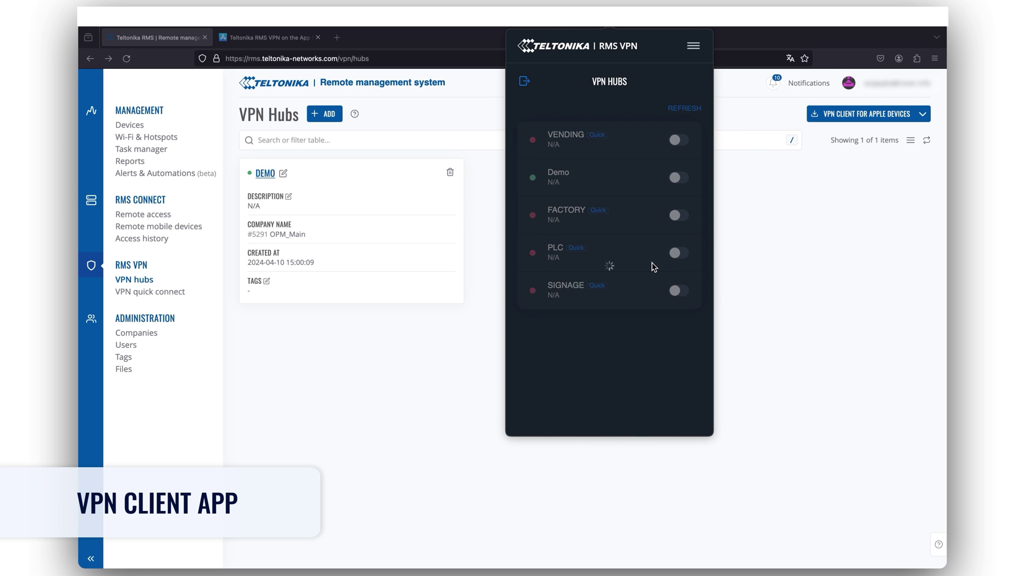
pyautogui.click(483, 208)
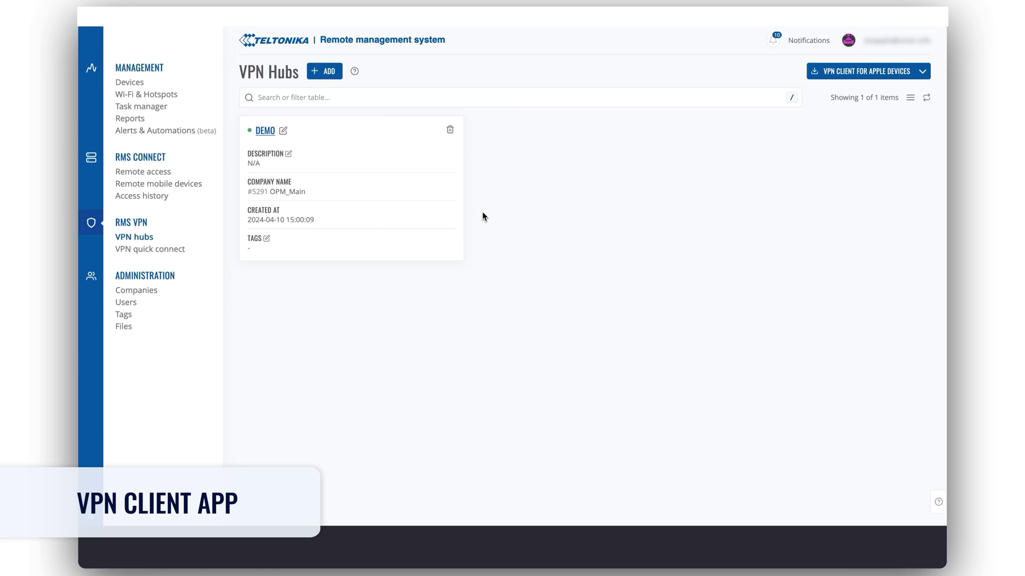
pyautogui.click(609, 25)
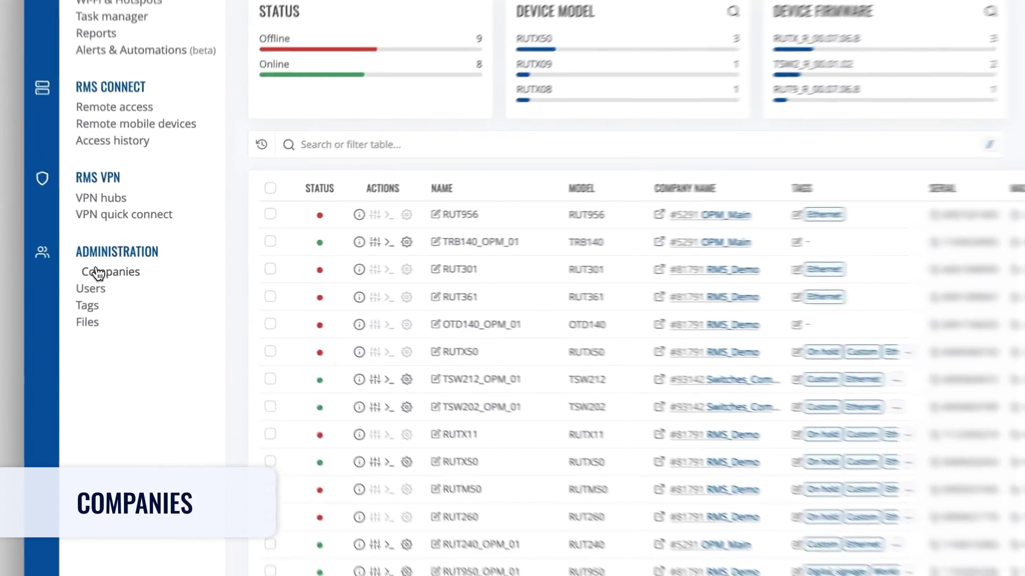
pyautogui.click(114, 267)
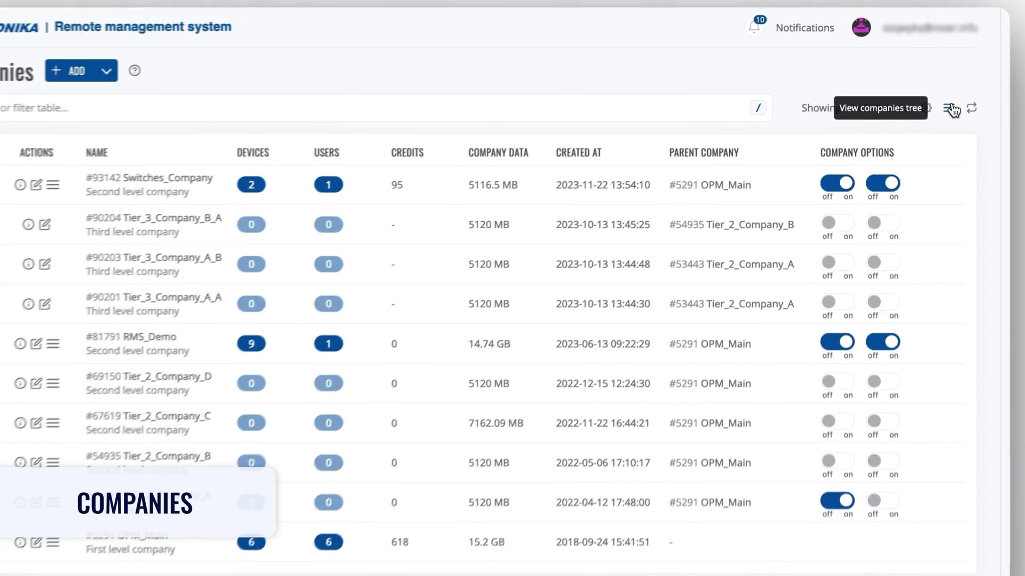
pyautogui.click(919, 77)
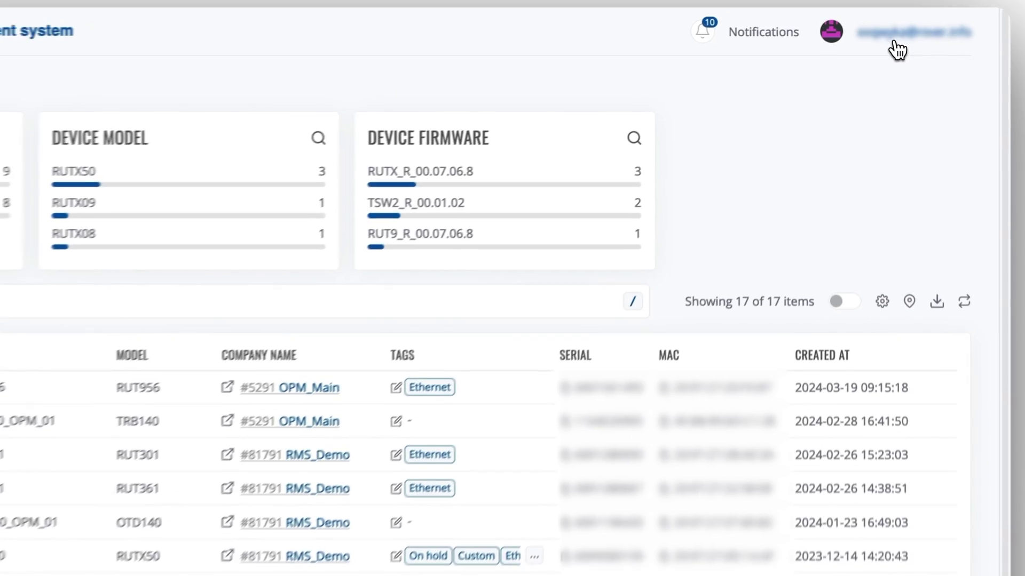
pyautogui.click(894, 24)
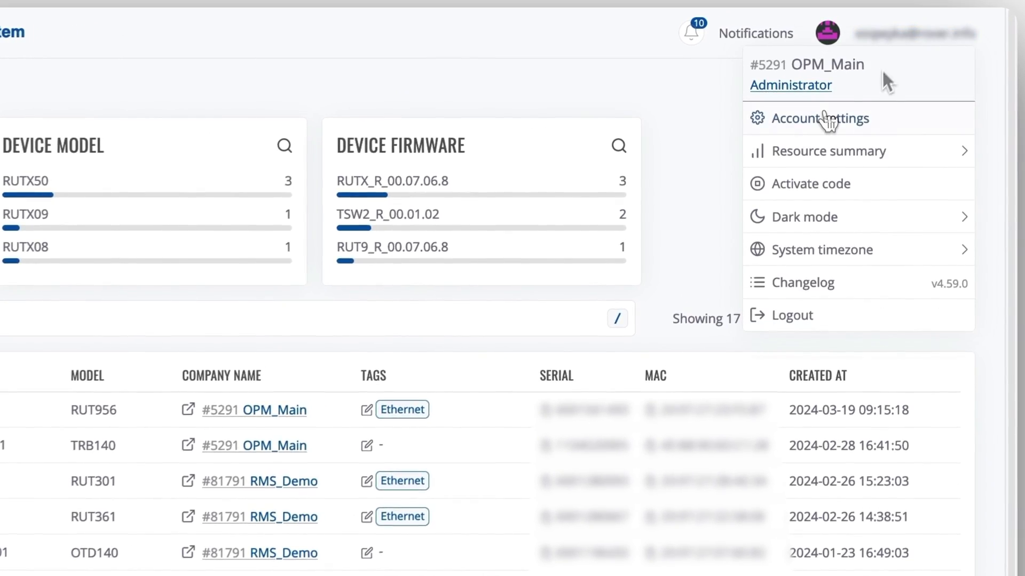
pyautogui.click(880, 118)
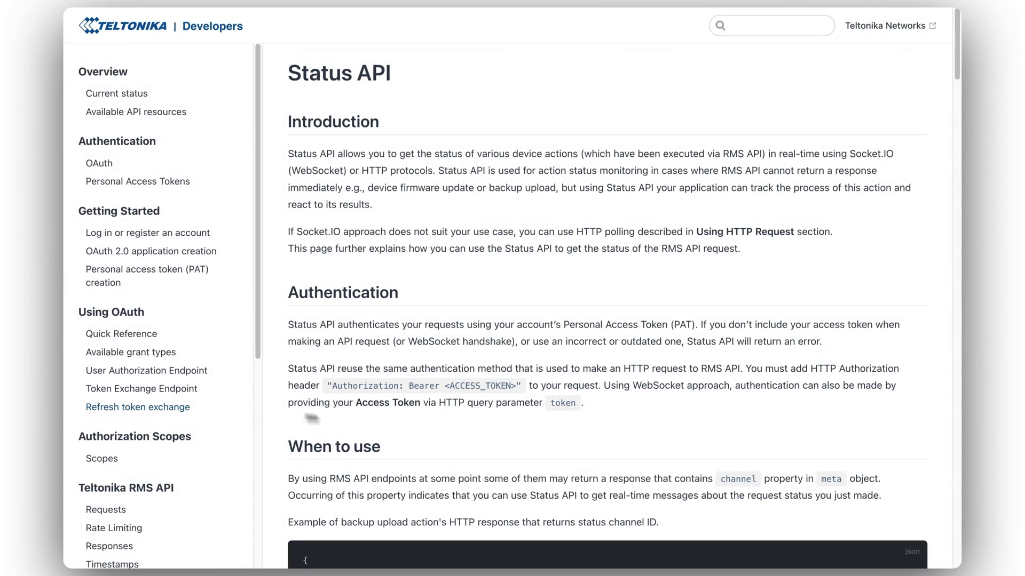
pyautogui.scroll(-5, 164, 398)
pyautogui.scroll(-2, 165, 398)
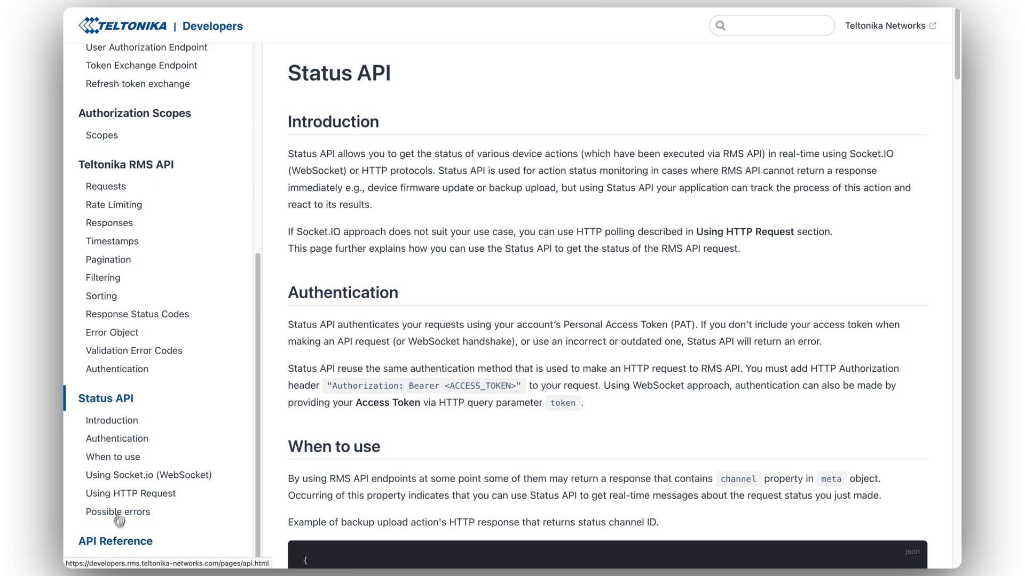
pyautogui.click(115, 544)
pyautogui.scroll(-20, 545, 361)
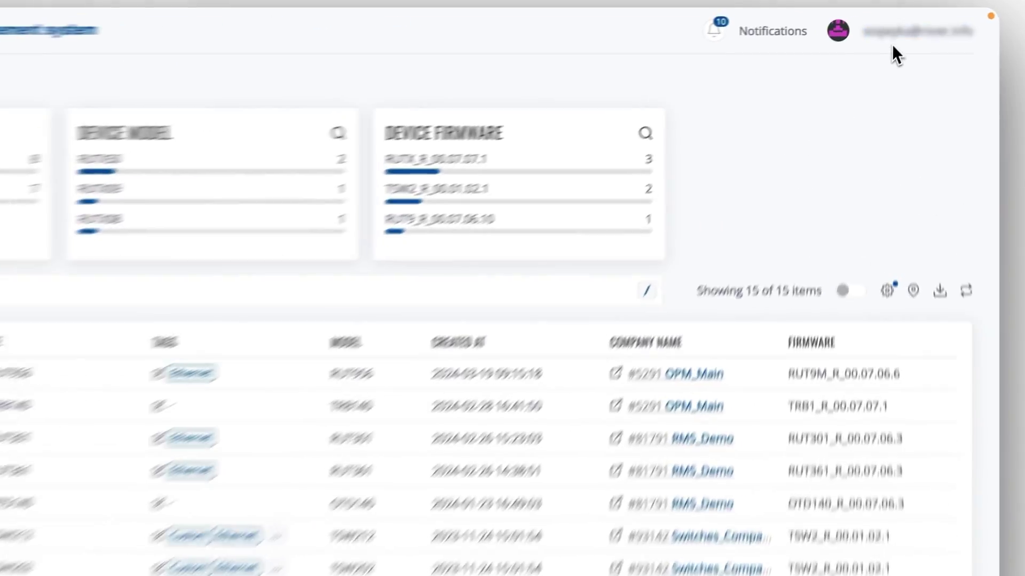
# Step: Open the Changelog from the account menu and scroll through release notes 4.64.0 to 4.60.0
pyautogui.click(898, 25)
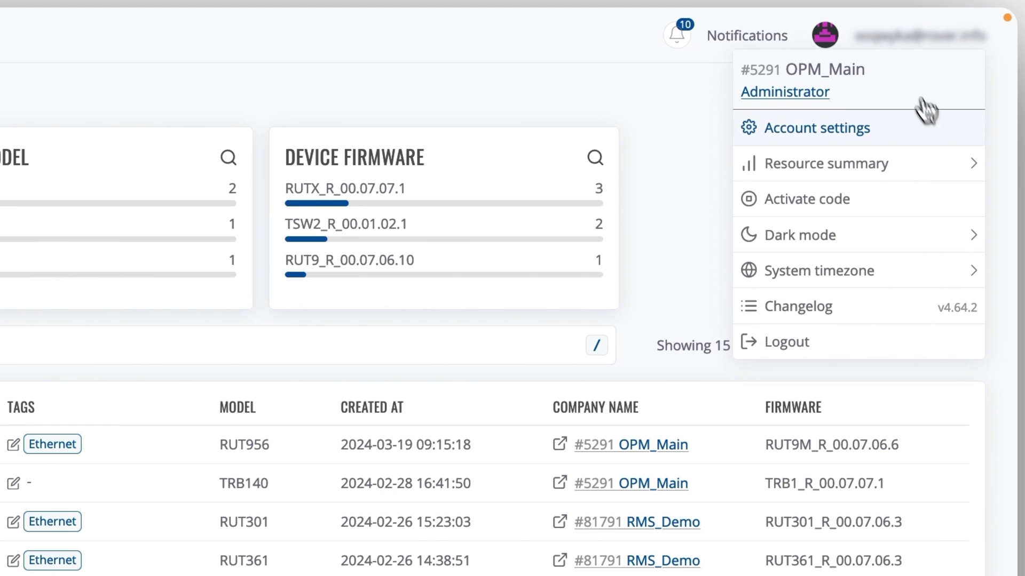
pyautogui.click(894, 312)
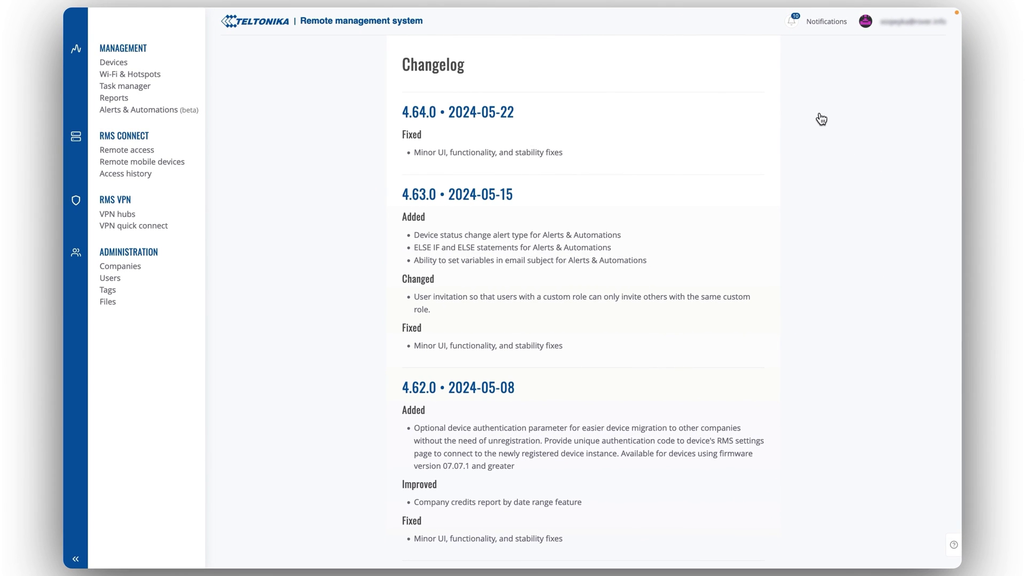
pyautogui.scroll(-3, 821, 119)
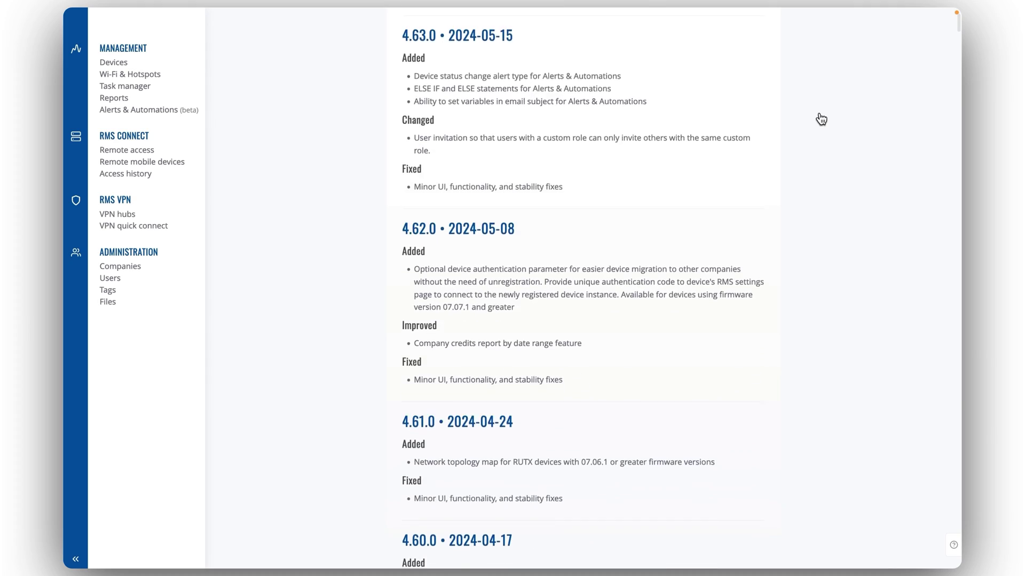